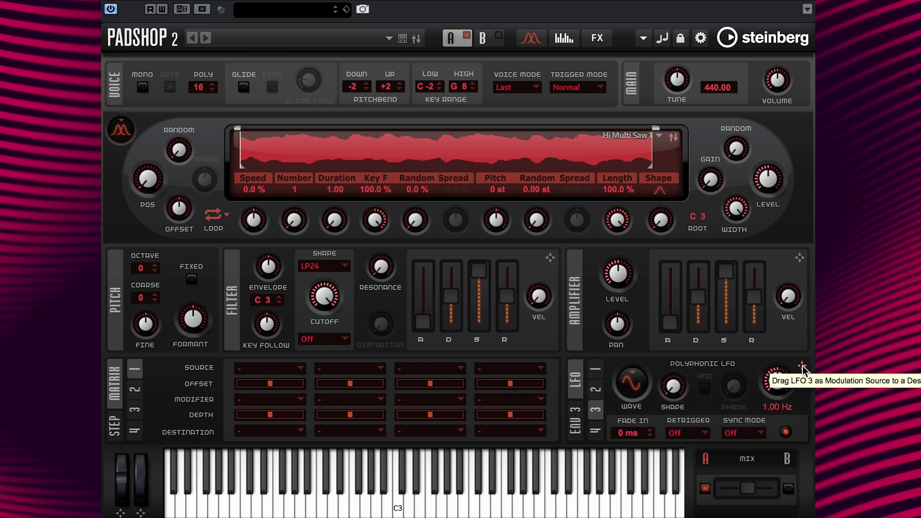
Route LFO 3 to Pitch in matrix slot 1 with a positive depth
left_click_drag(803, 368, 148, 327)
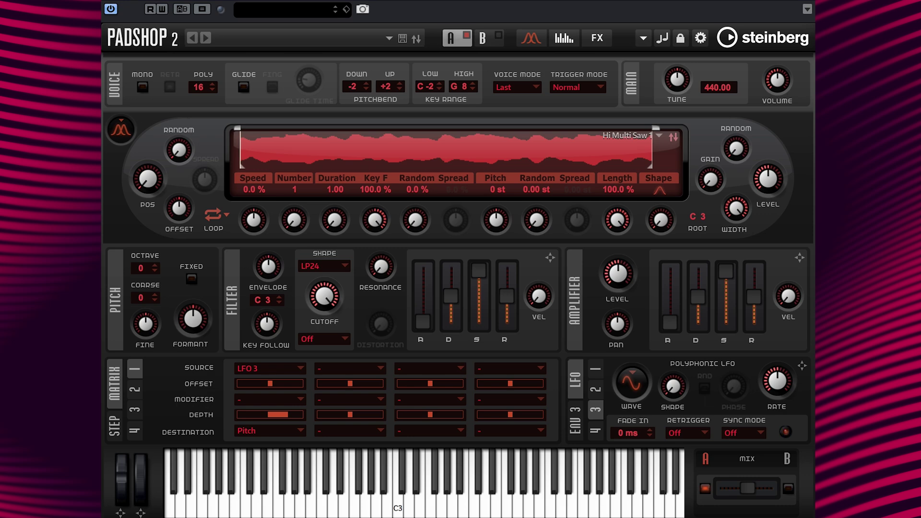
Turn LFO 3 retrigger on and set its rate to 0.50 Hz
left_click(706, 430)
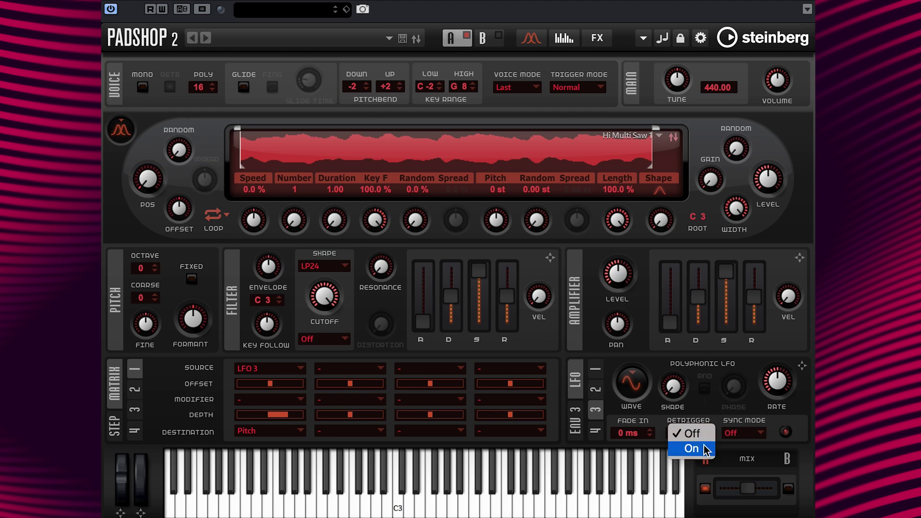
left_click(704, 445)
double_click(773, 408)
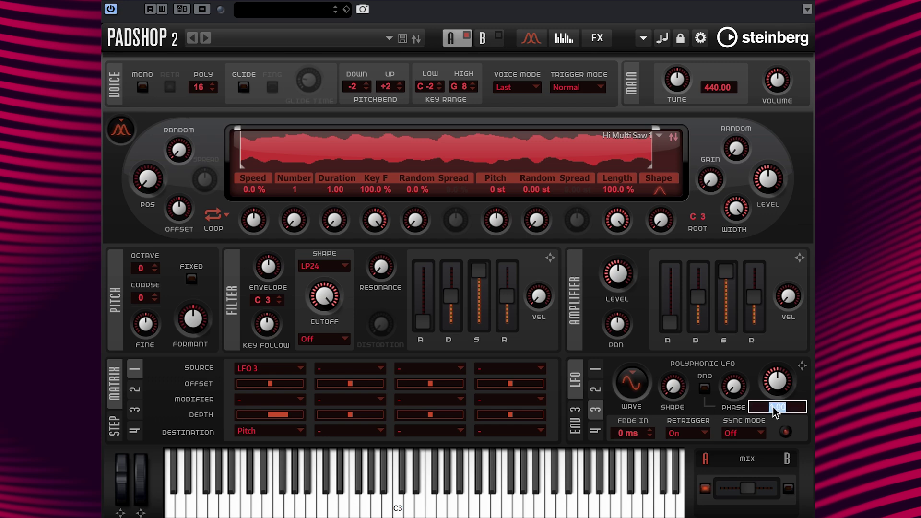
type("0.5")
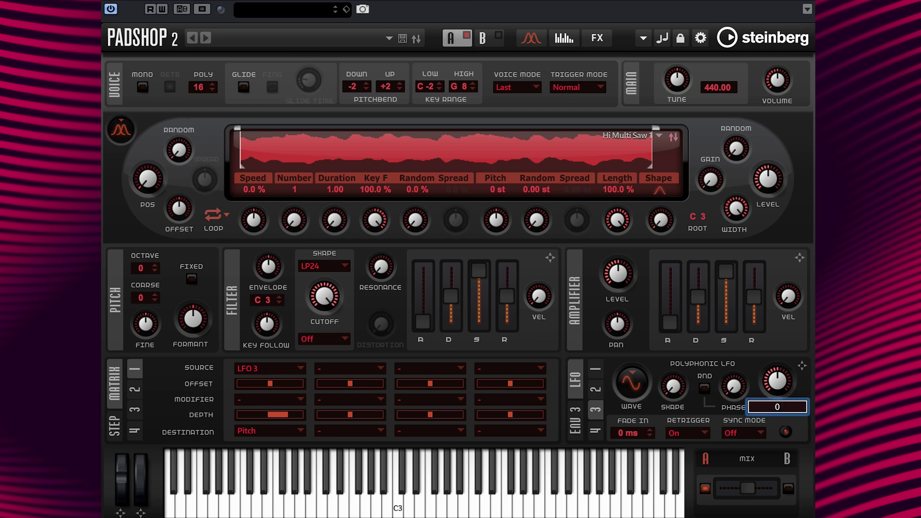
key("Return")
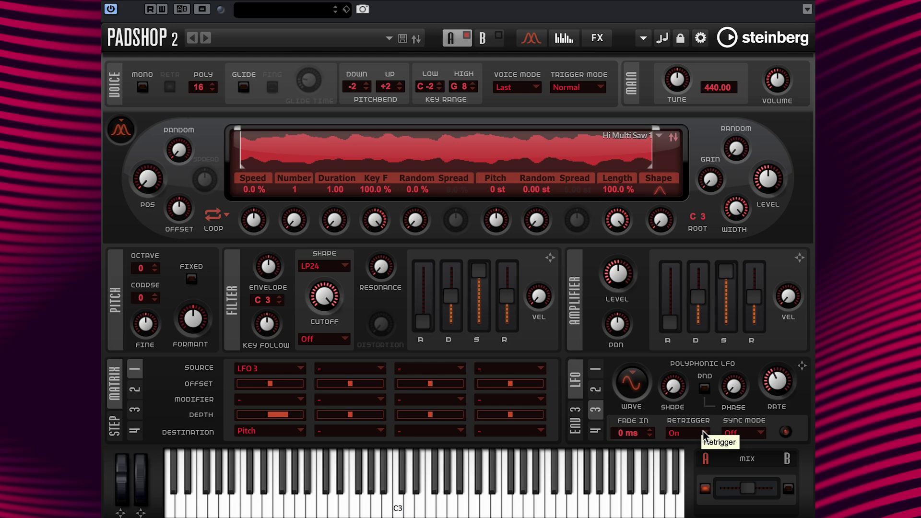
Switch LFO 3 to a saw waveform with its shape at 100 %
left_click(635, 369)
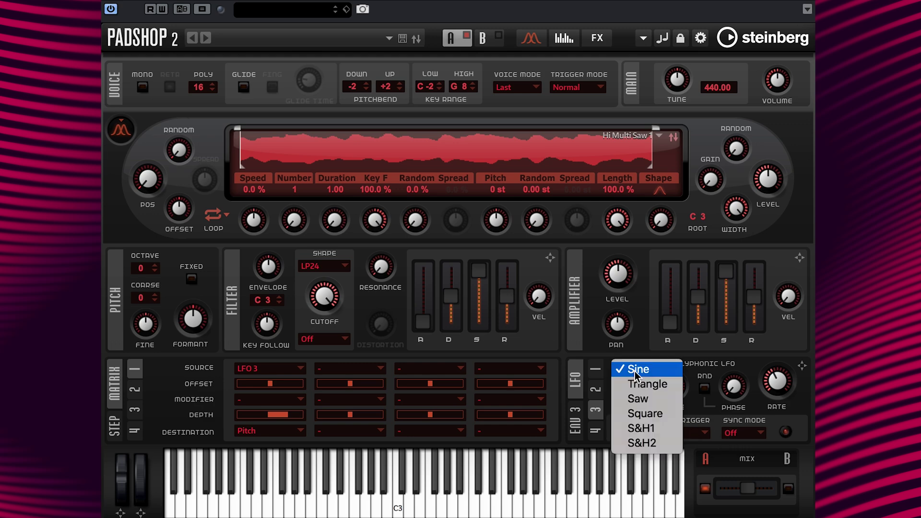
left_click(636, 402)
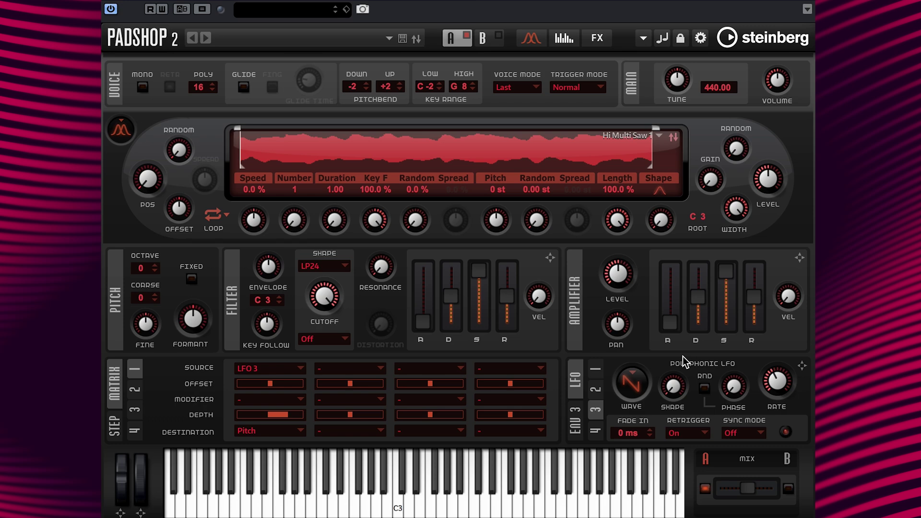
left_click(674, 408)
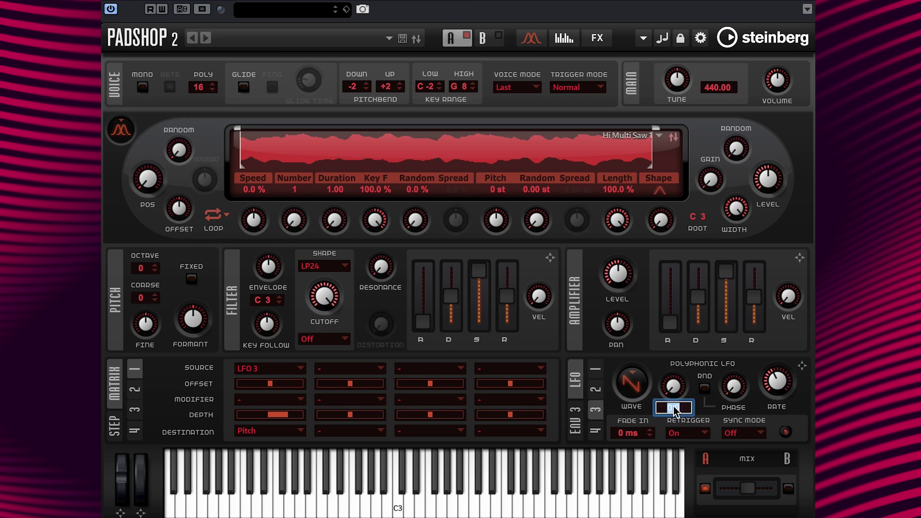
type("100")
key("Return")
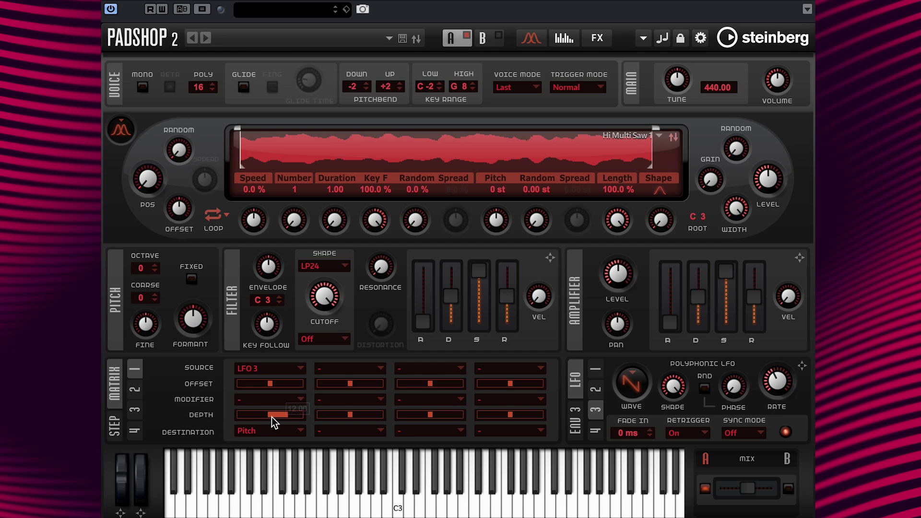
Adjust the slot 1 LFO 3-to-Pitch depth until it reads about 11.01
mouse_move(278, 415)
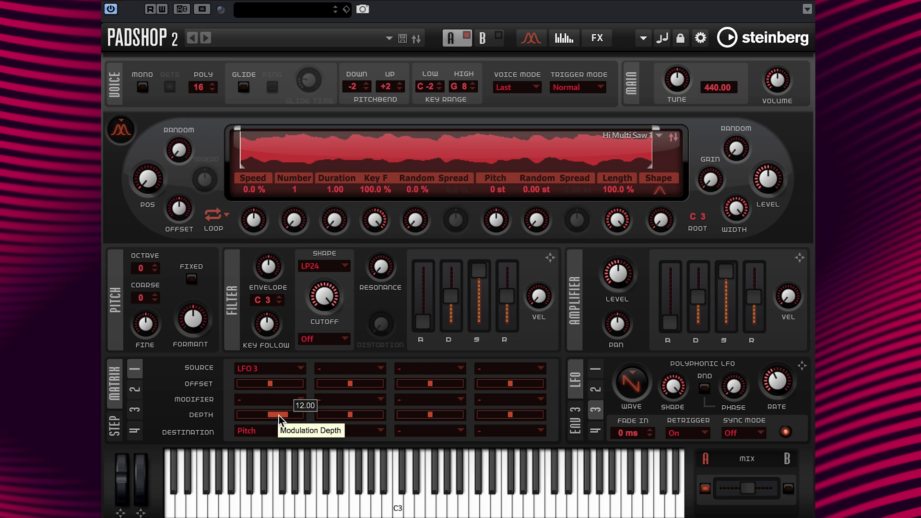
left_click_drag(278, 416, 288, 415)
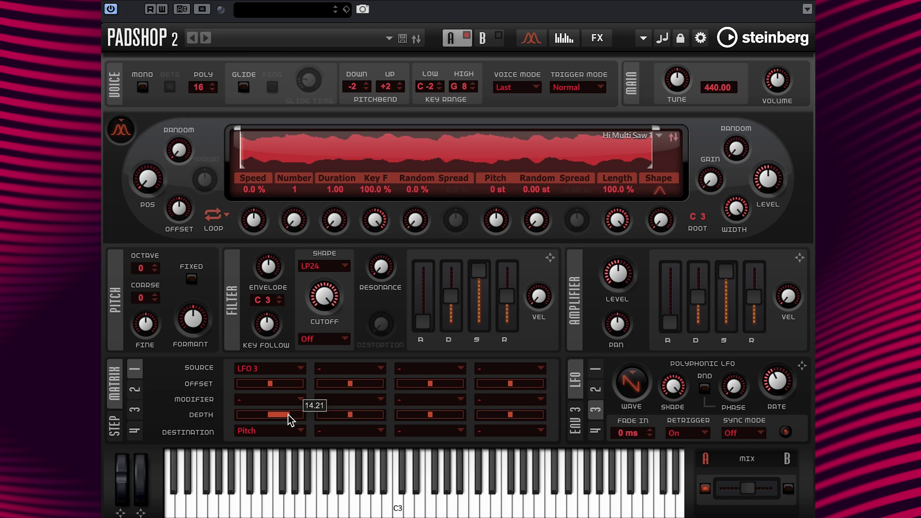
left_click_drag(288, 415, 291, 417)
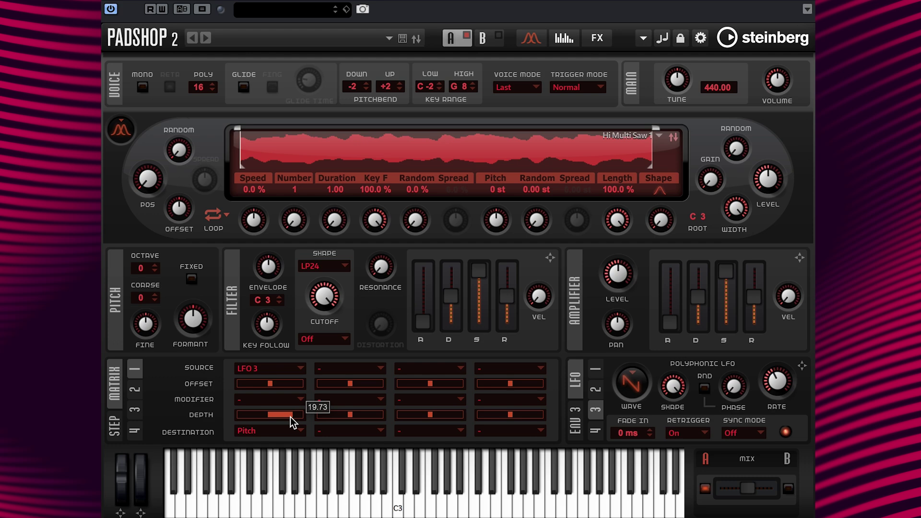
left_click_drag(290, 416, 258, 419)
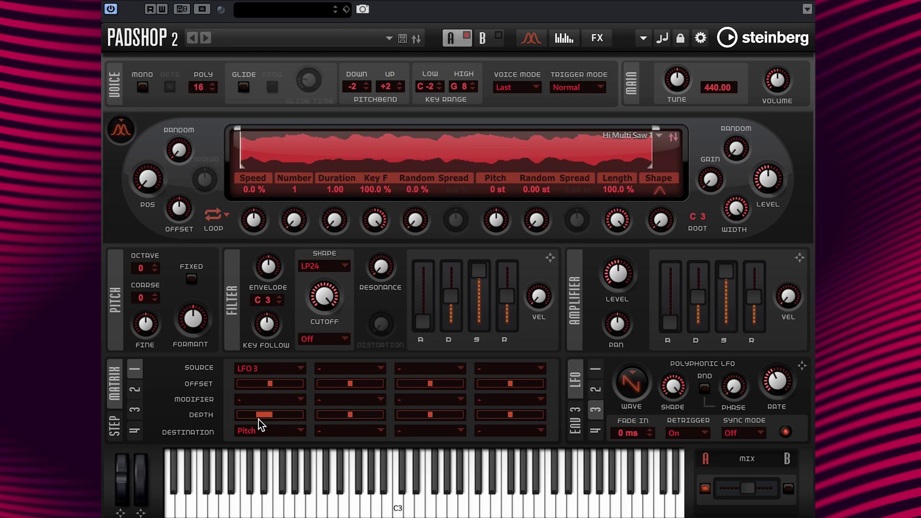
left_click_drag(273, 419, 285, 417)
Set LFO 3's Sync Mode to Tempo and its rate to 8/4, after trying 1/2 and 4/4
left_click(757, 436)
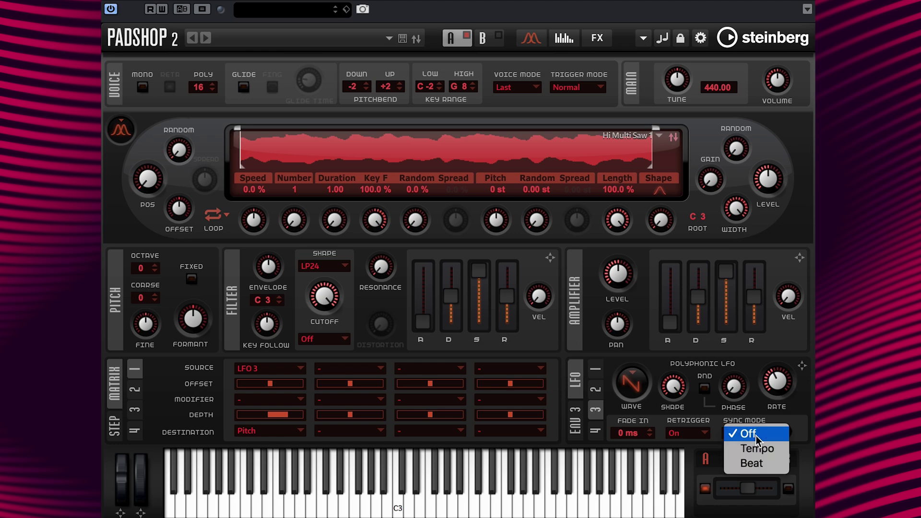
left_click(758, 449)
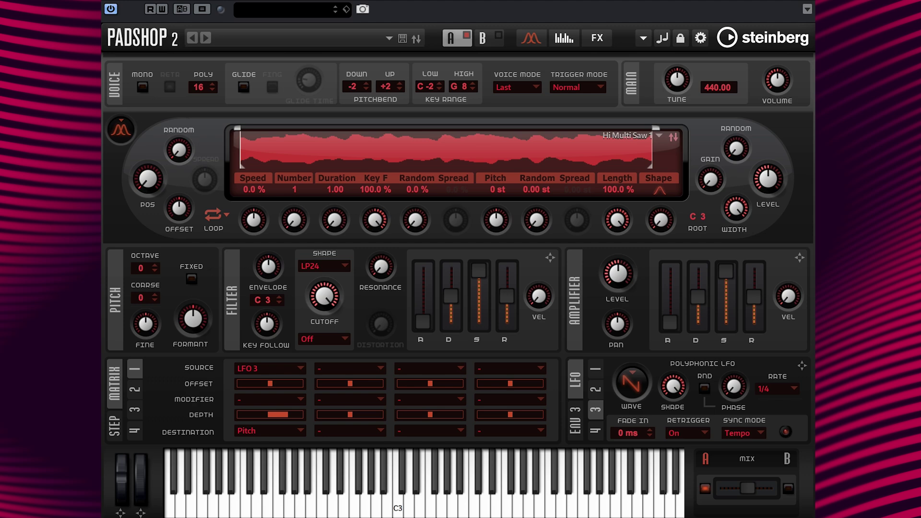
left_click(795, 389)
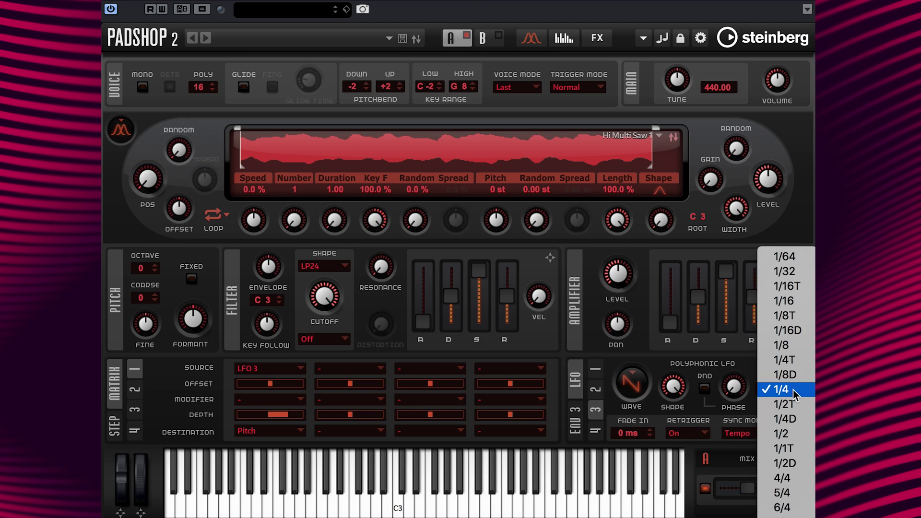
left_click(790, 436)
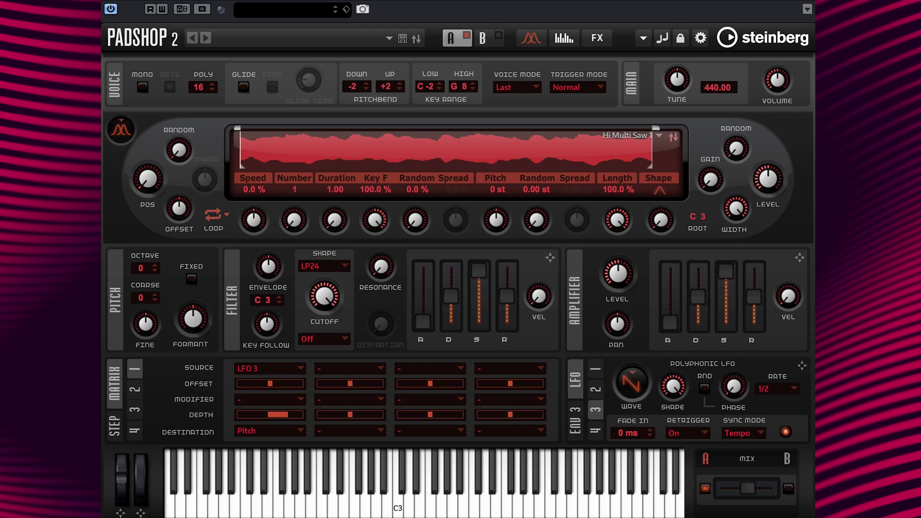
left_click(794, 390)
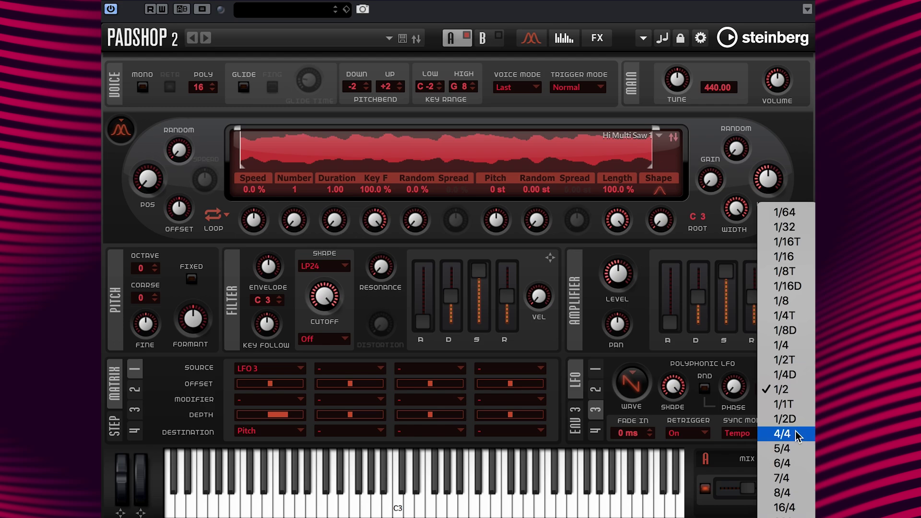
left_click(783, 433)
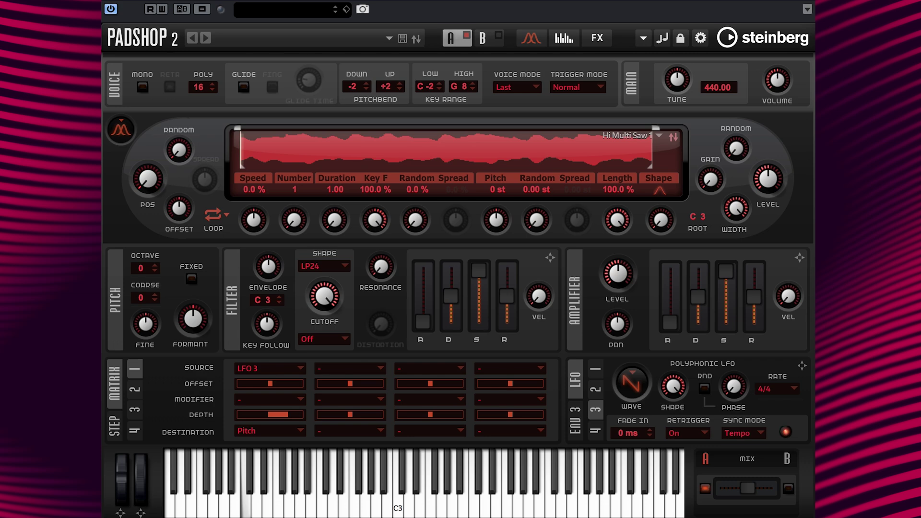
left_click(795, 388)
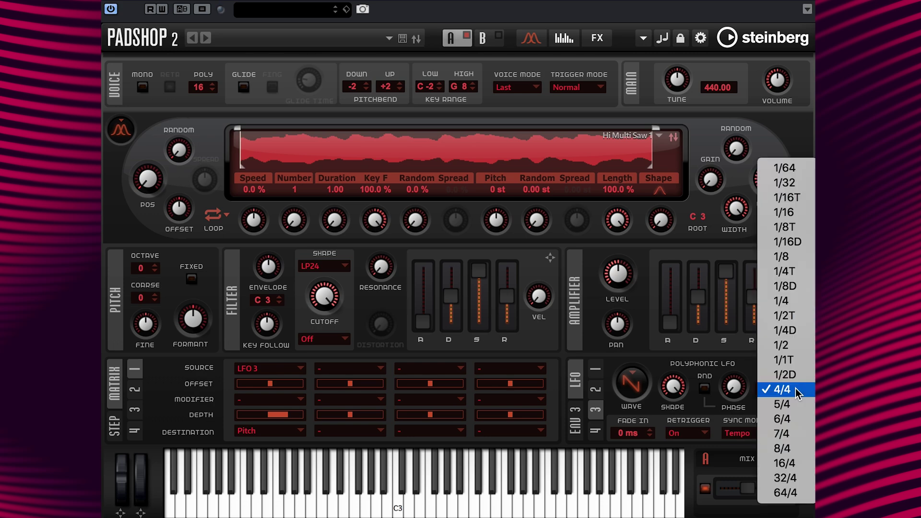
left_click(791, 447)
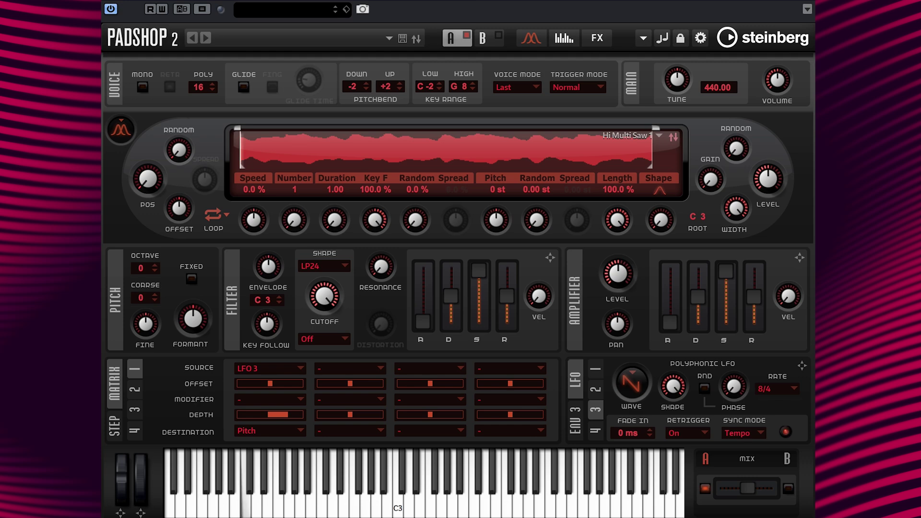
Try a 64/4 rate for LFO 3, then settle on 4/4
left_click(793, 388)
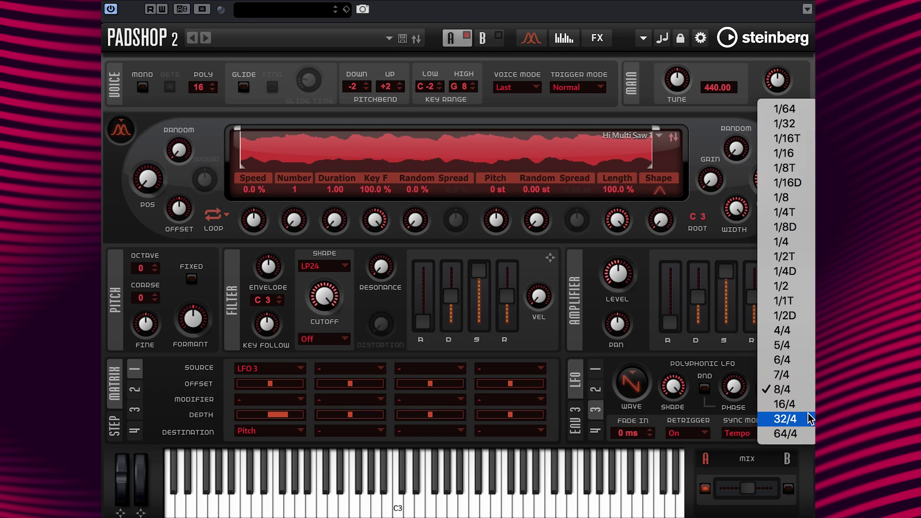
left_click(812, 441)
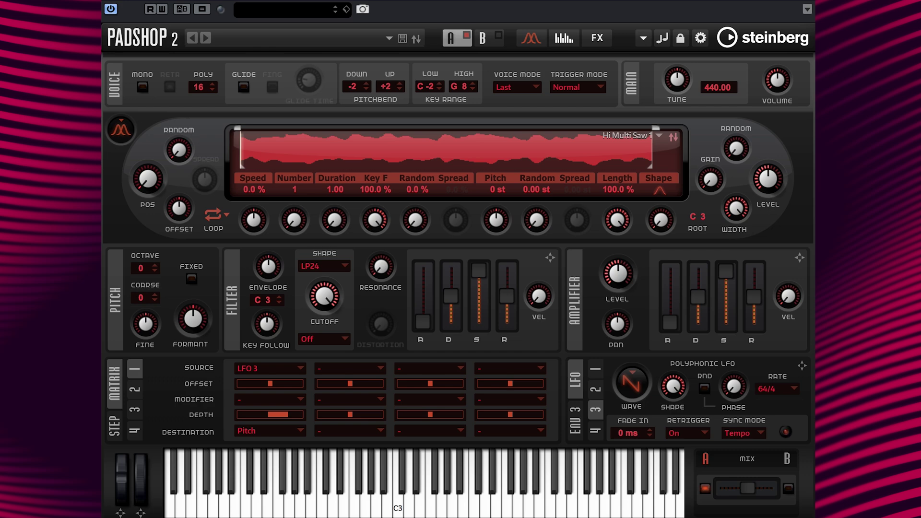
left_click(797, 389)
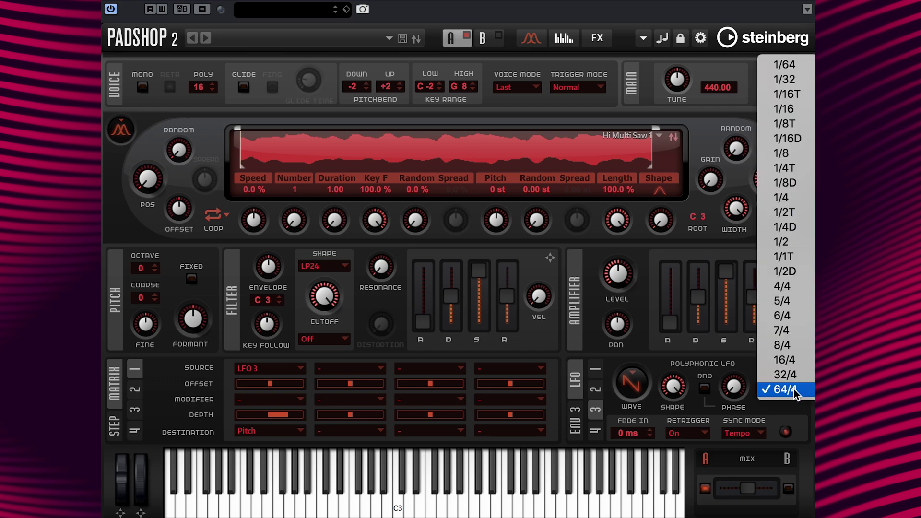
left_click(783, 286)
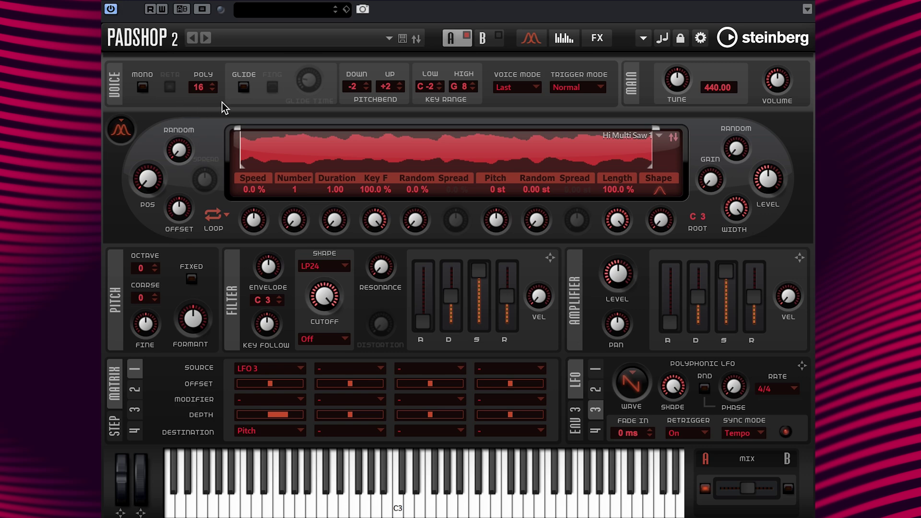
Set the number of grains to 3 and the sample position to 50
double_click(296, 190)
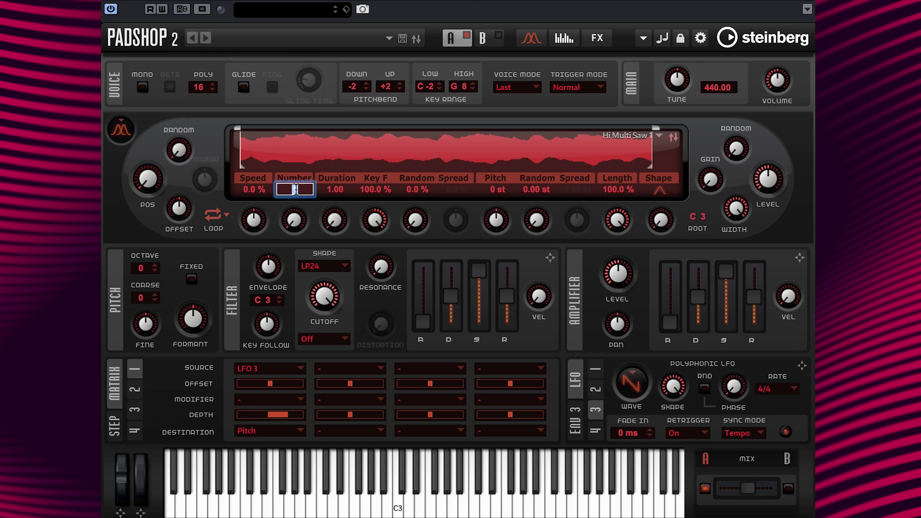
type("3")
key("Return")
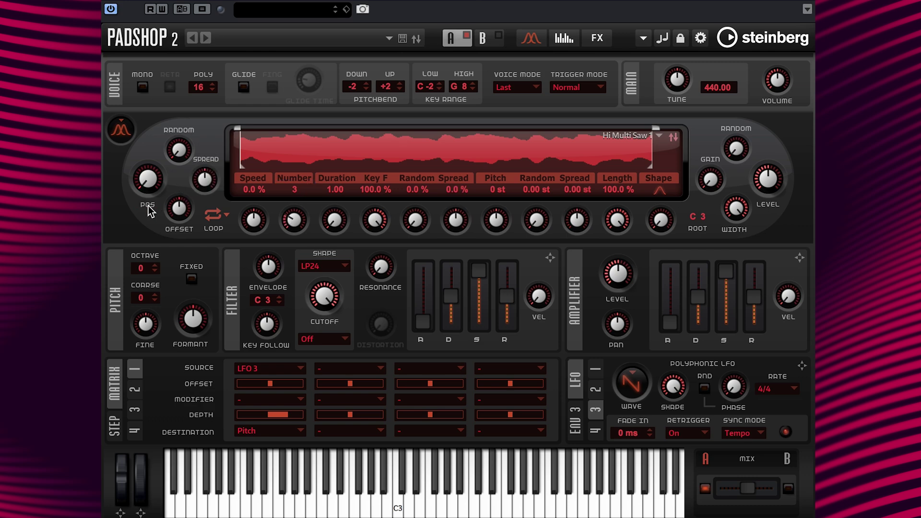
type("50")
key("Return")
Enter 50 % for the Spread value under Position
double_click(203, 160)
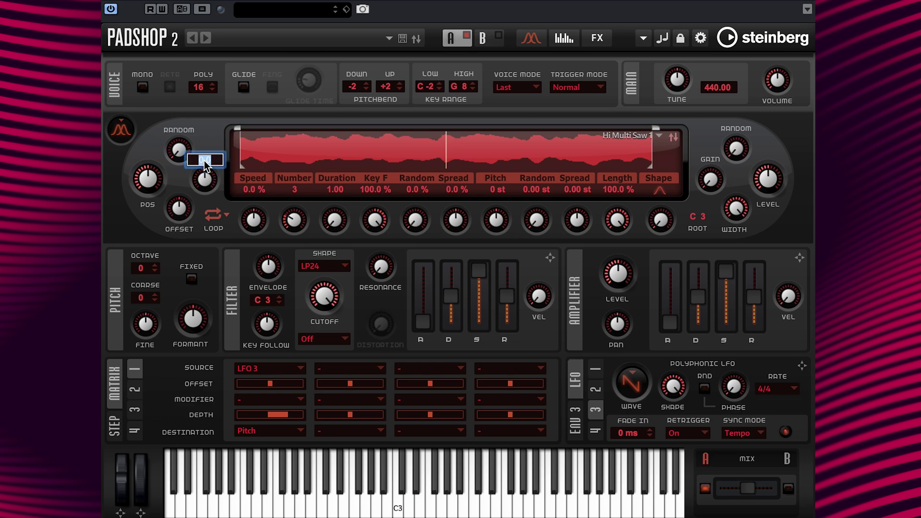
type("50")
key("Return")
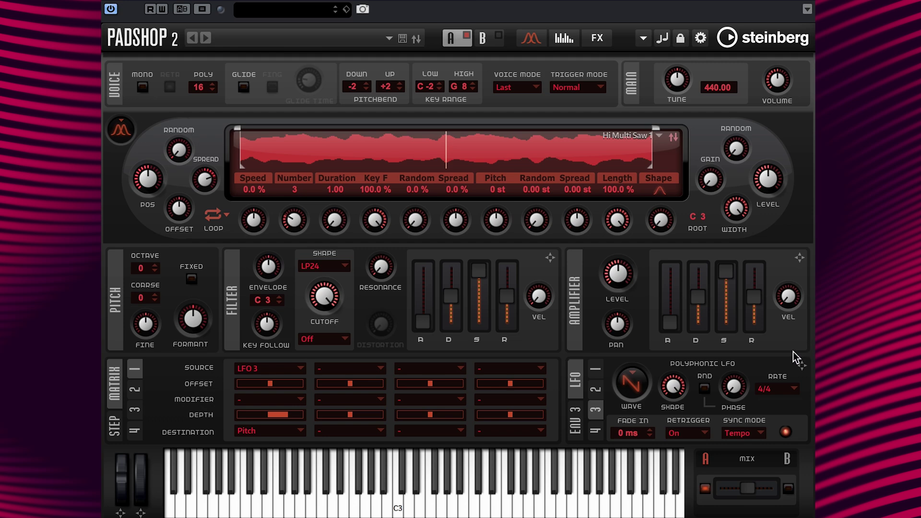
Switch the LFO section to the LFO 1 page, the monophonic LFO
left_click(599, 370)
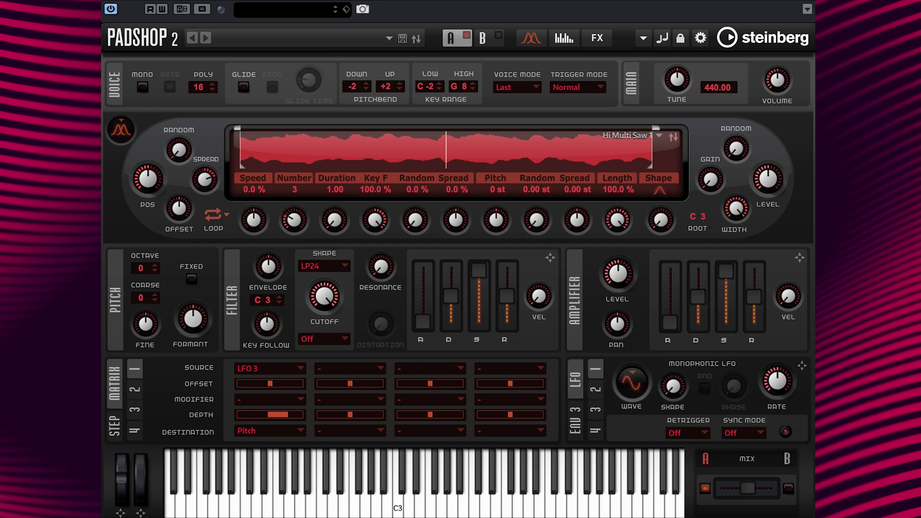
Set LFO 1 to retrigger on the First note and sync to tempo
left_click(705, 433)
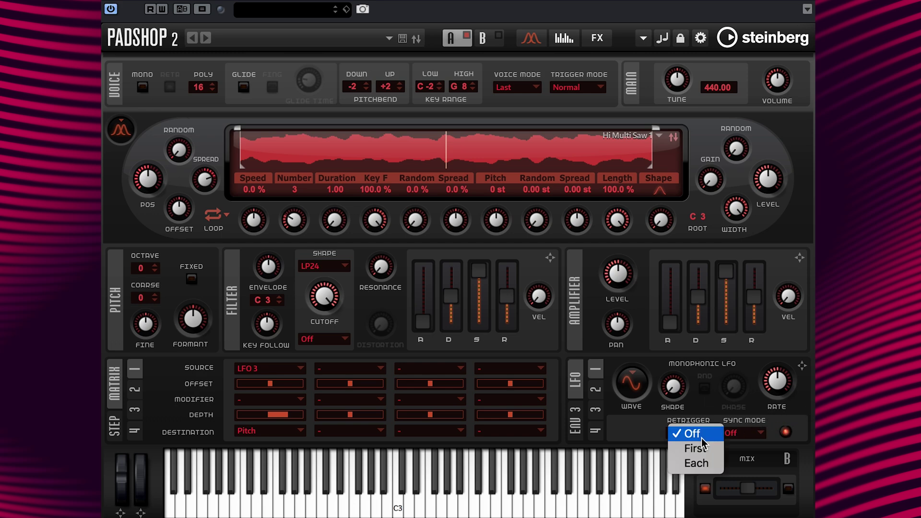
left_click(696, 448)
left_click(758, 432)
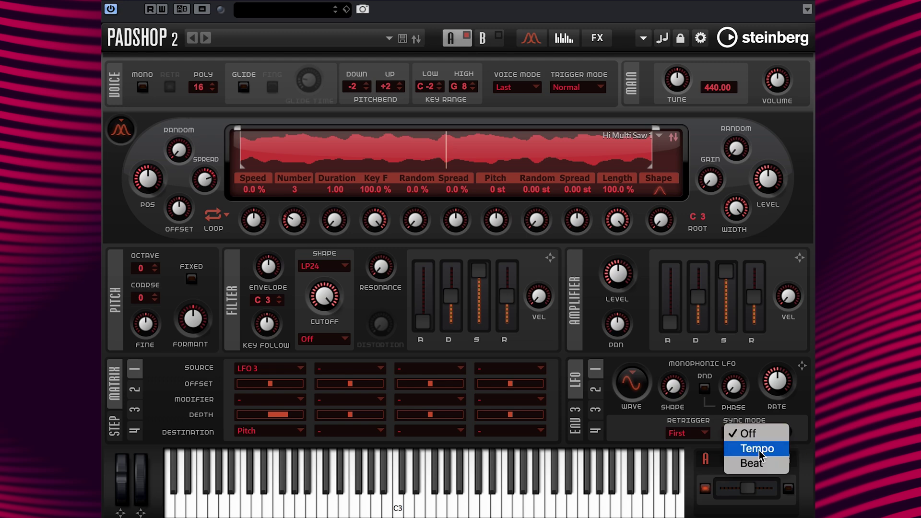
Route LFO 1 to Pan and to Grain Length, giving Grain Length negative depth
left_click_drag(802, 366, 622, 329)
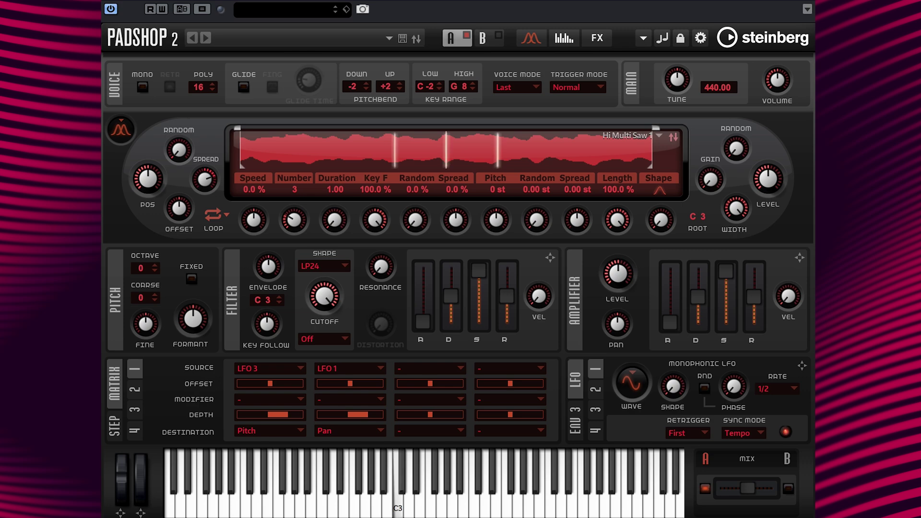
left_click_drag(803, 366, 618, 220)
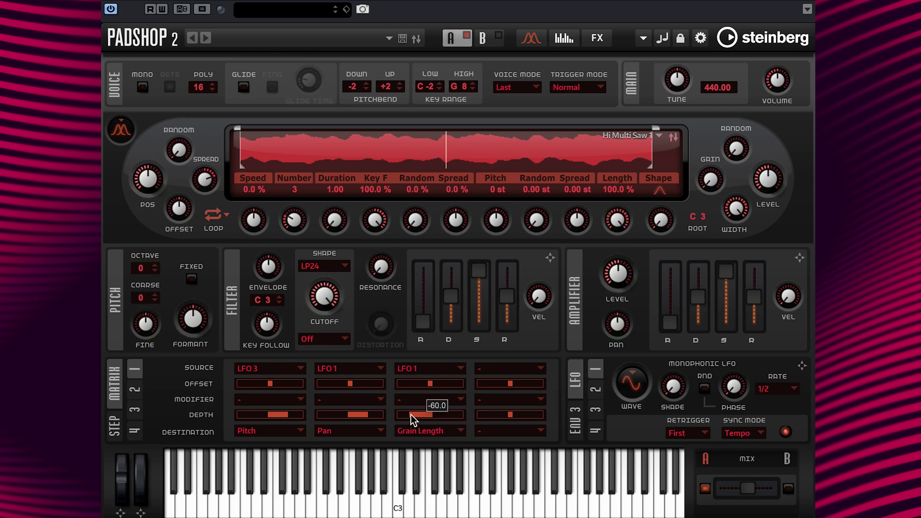
left_click_drag(411, 415, 408, 416)
Give LFO 2 First retrigger and 1/4 tempo sync, and route it to Grain Formant
left_click(595, 390)
left_click(704, 433)
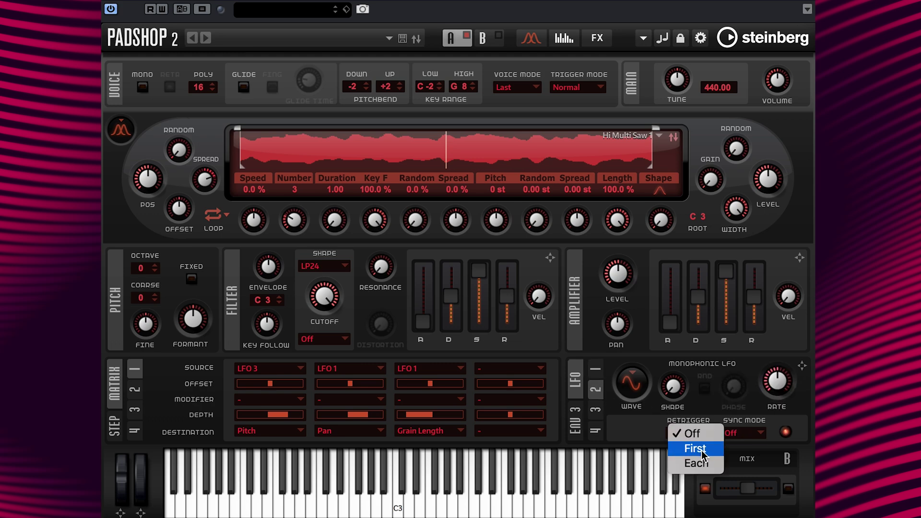
left_click(701, 450)
left_click(759, 434)
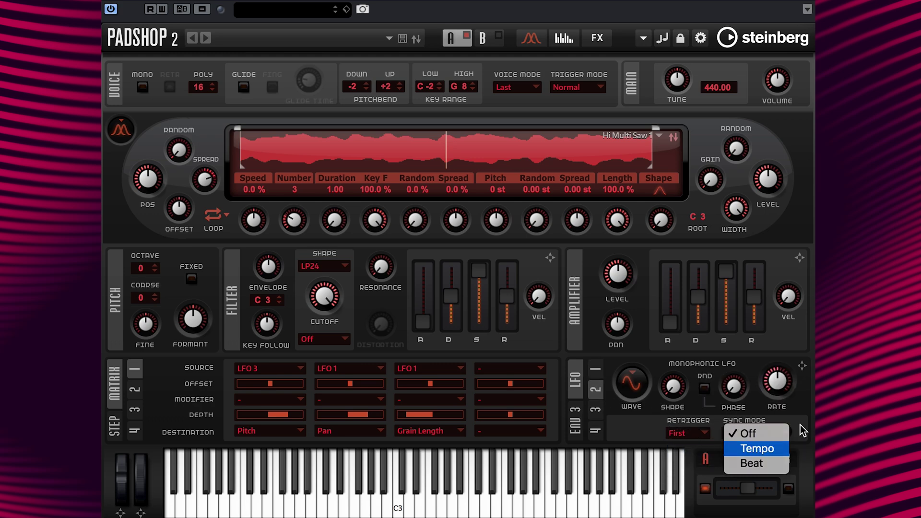
left_click(758, 449)
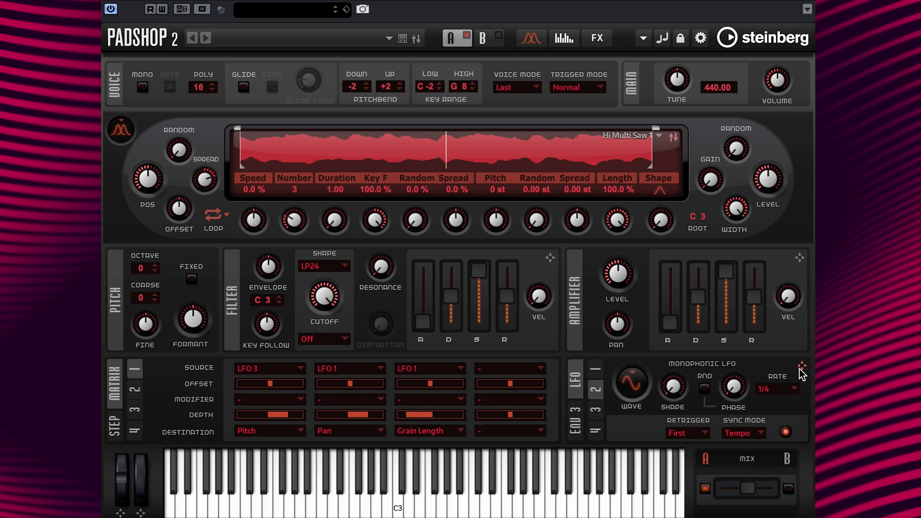
left_click_drag(802, 367, 194, 321)
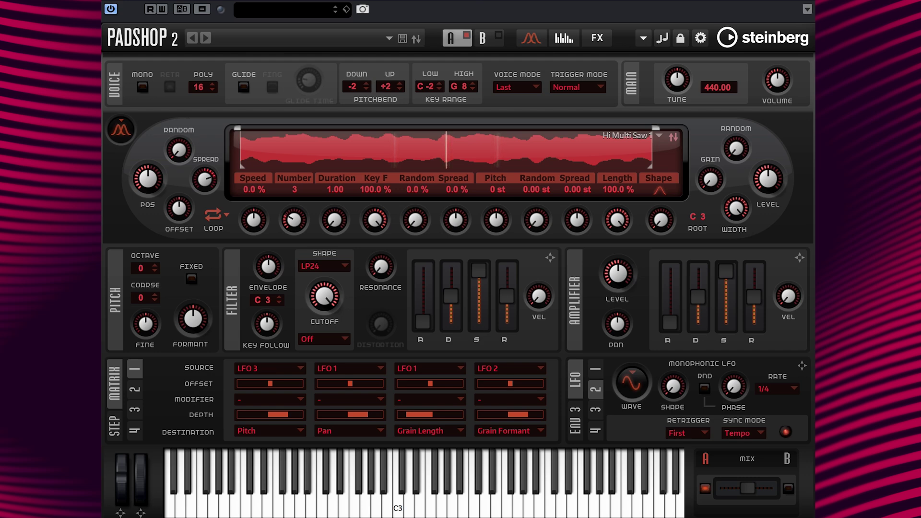
Turn on retrigger for LFO 4, sync it to tempo, and give it a 2000 ms fade-in
left_click(597, 430)
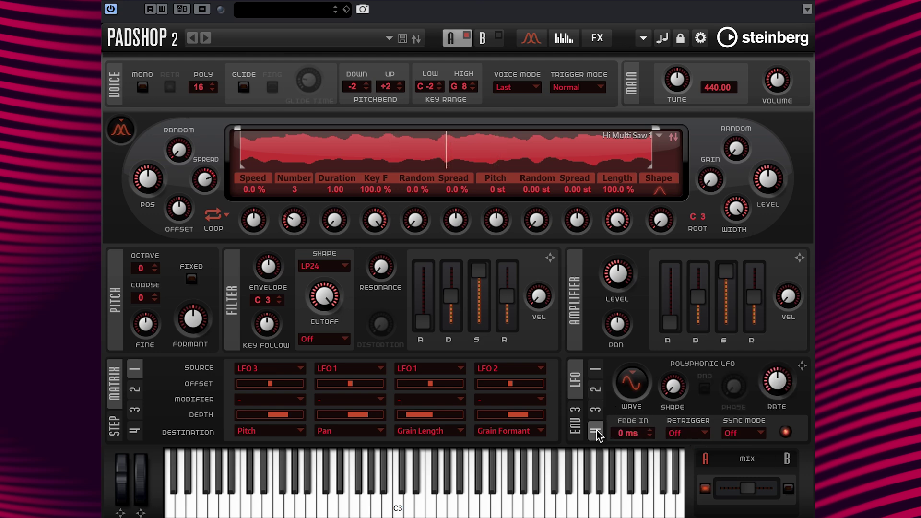
left_click(697, 435)
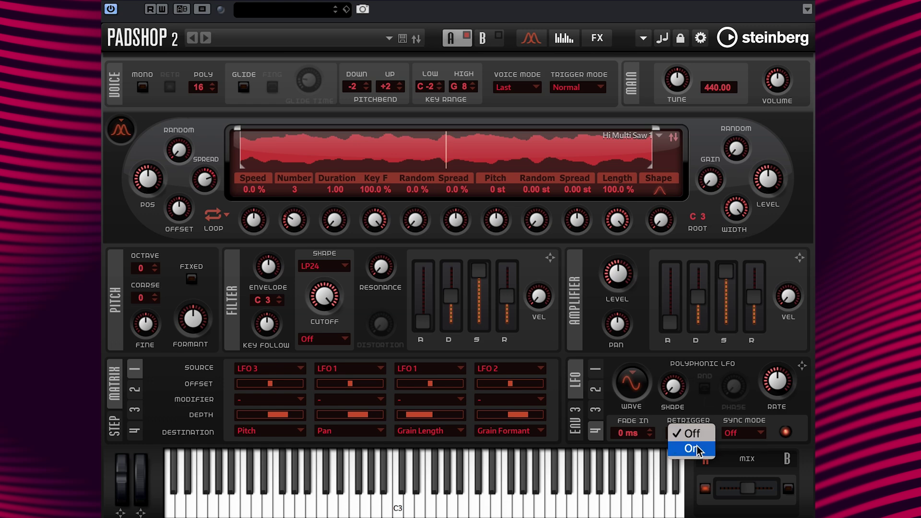
left_click(697, 448)
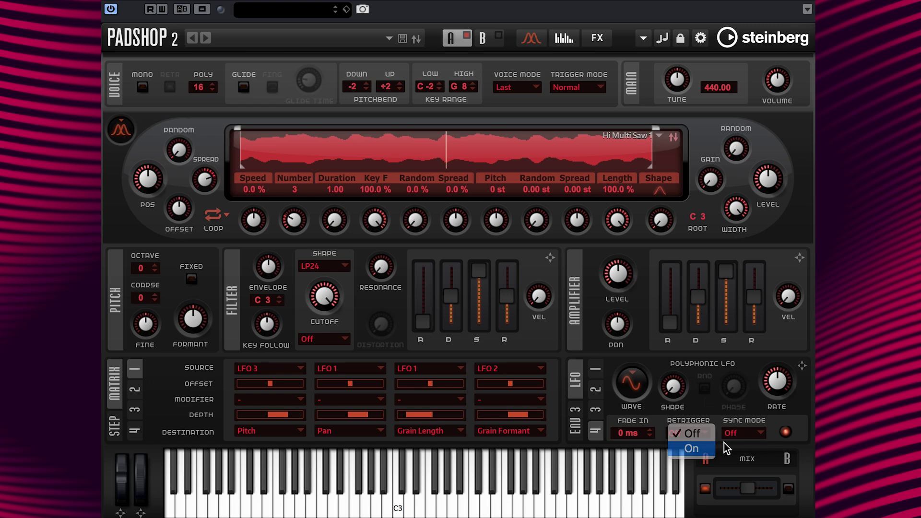
left_click(759, 431)
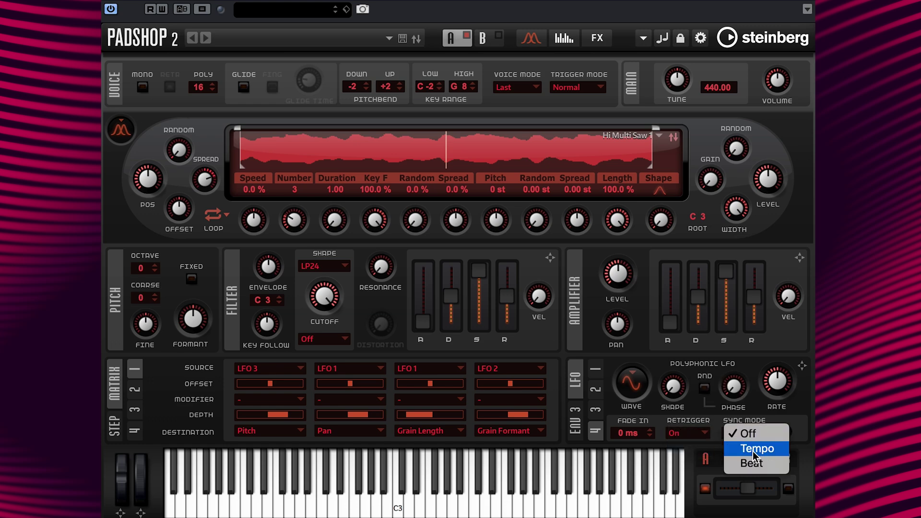
left_click(753, 450)
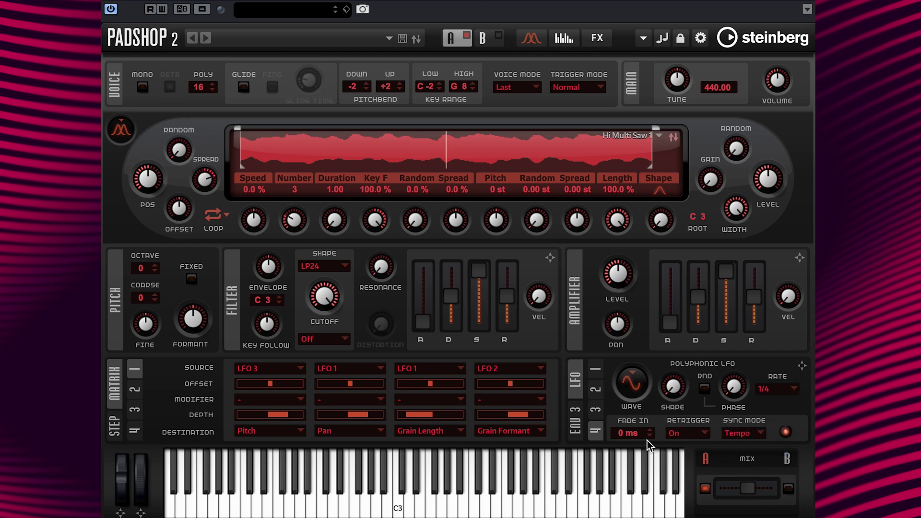
type("2")
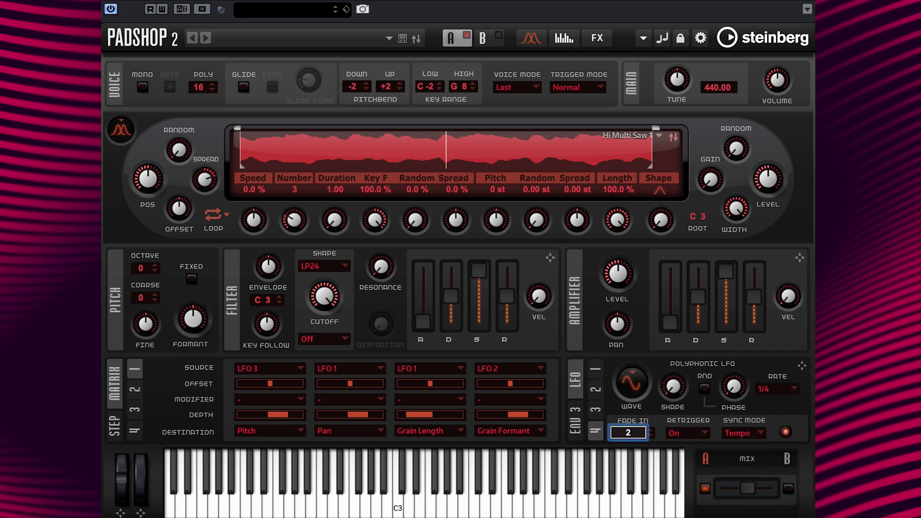
type("000")
key("Return")
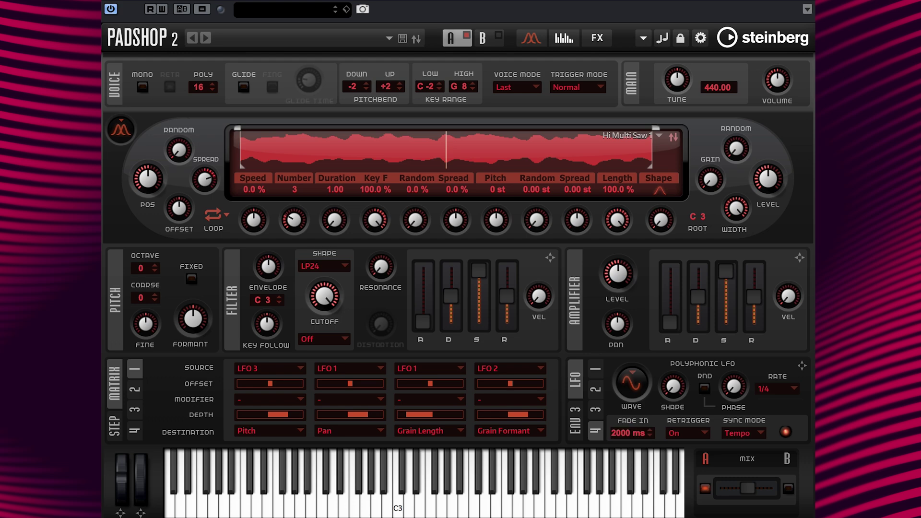
Give LFO 4 a saw waveform at rate 1/8 and route it to the layer volume
left_click(637, 383)
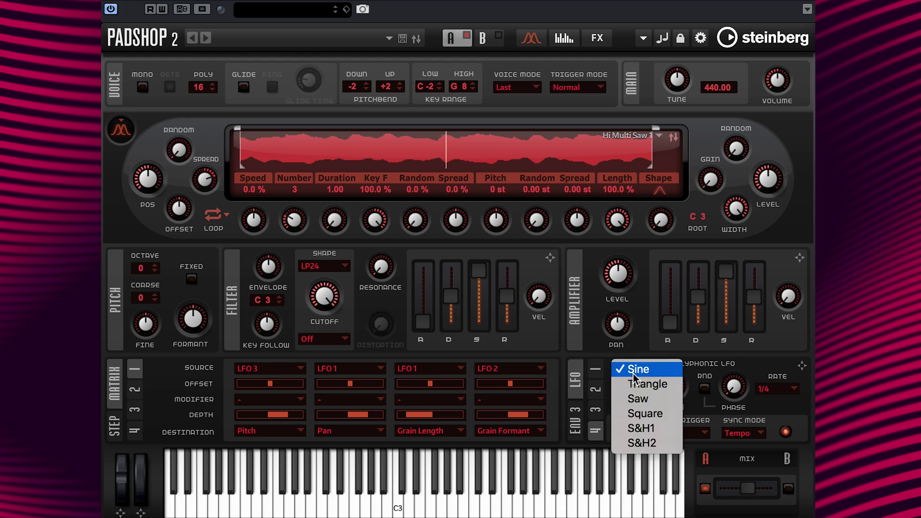
left_click(638, 399)
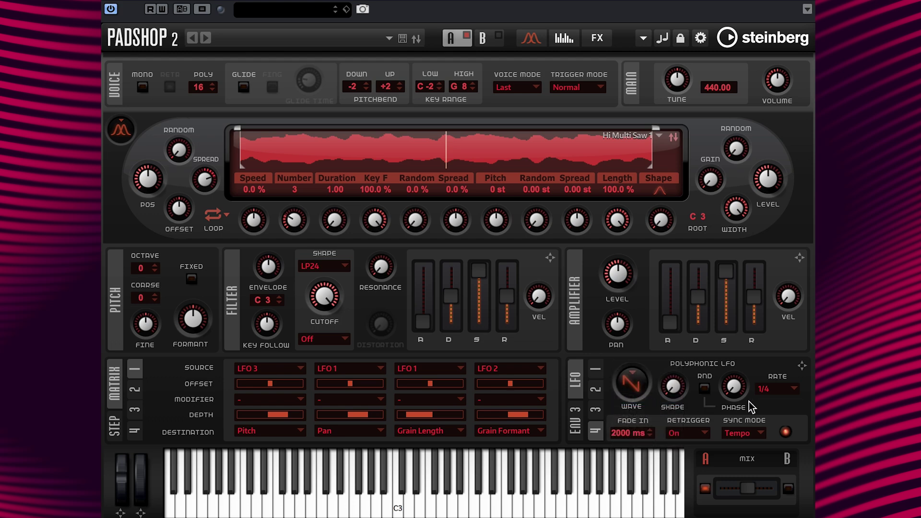
left_click(792, 390)
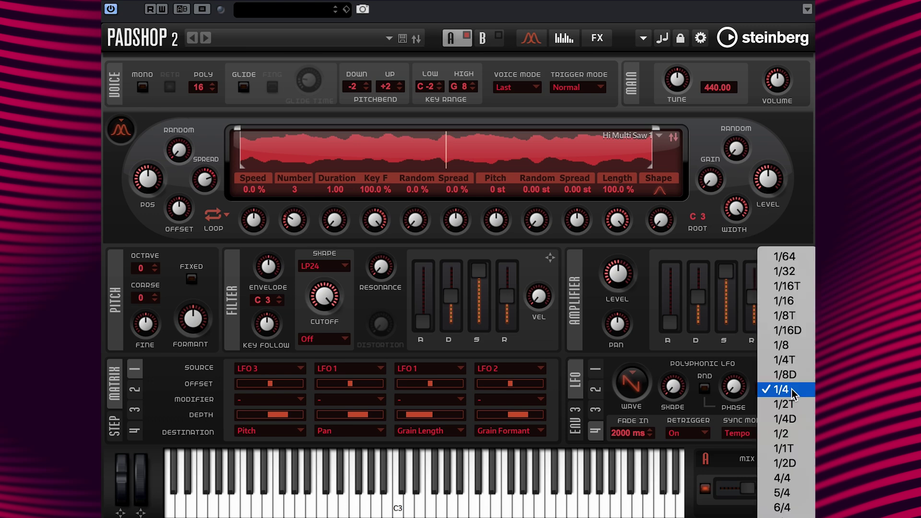
left_click(793, 350)
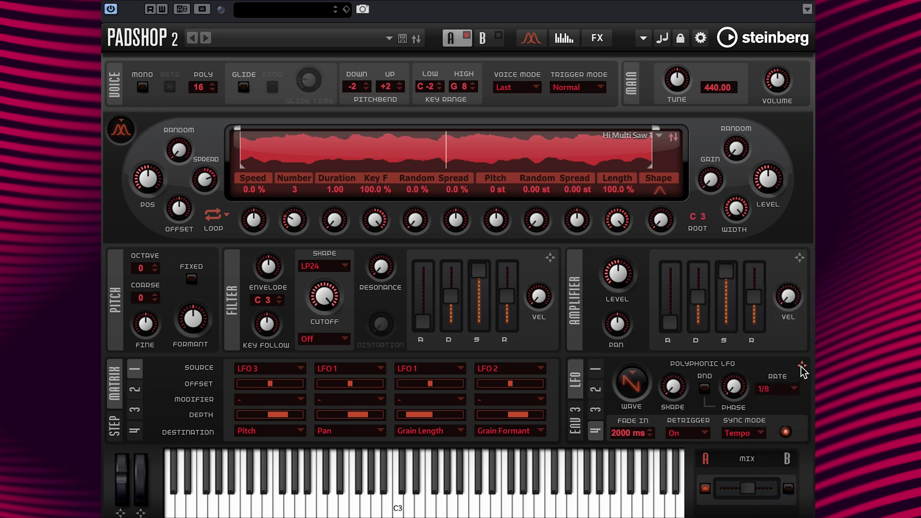
left_click_drag(800, 367, 618, 275)
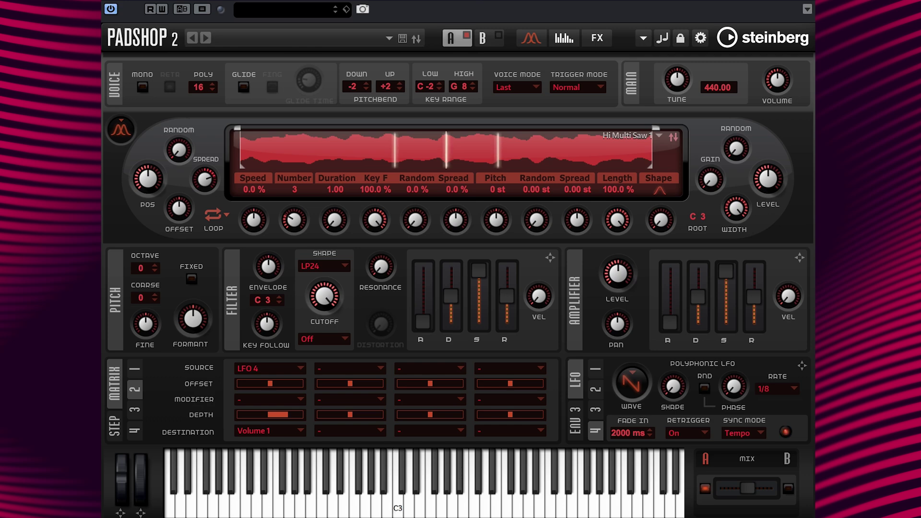
Change LFO 3's tempo-synced rate from 4/4 to 8/4
left_click(629, 433, "ctrl")
left_click(792, 390)
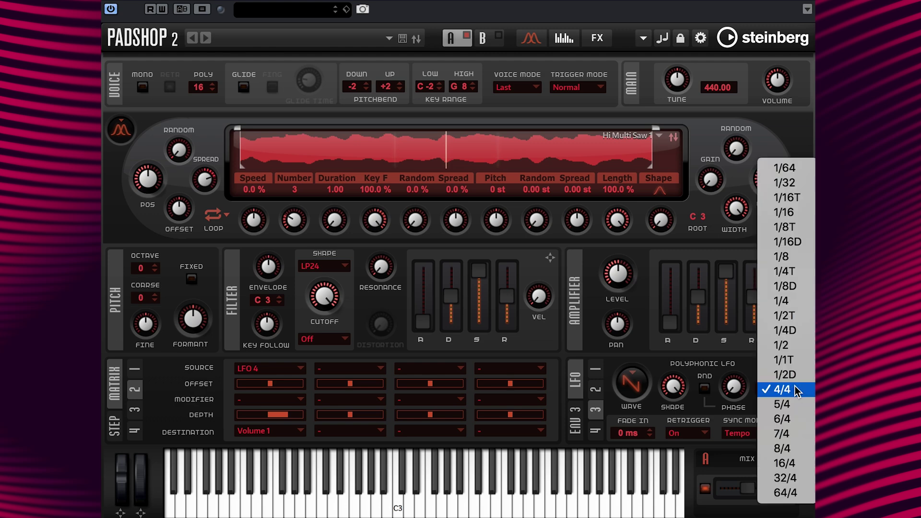
left_click(792, 448)
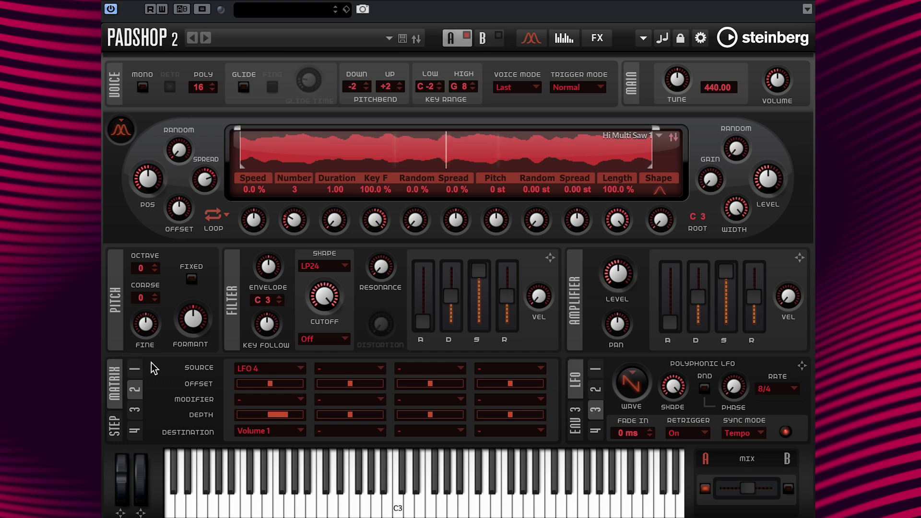
Route layer A's step modulator to a modulation destination in the matrix
left_click(136, 370)
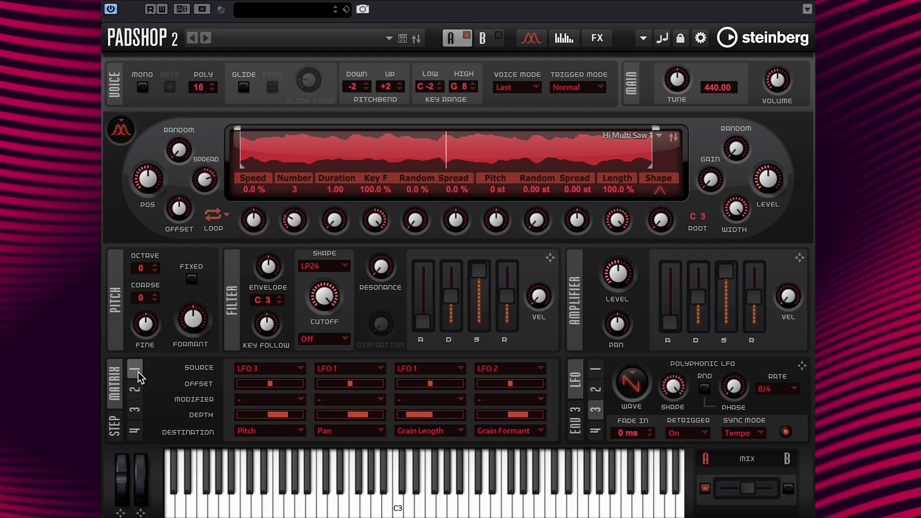
left_click(109, 425)
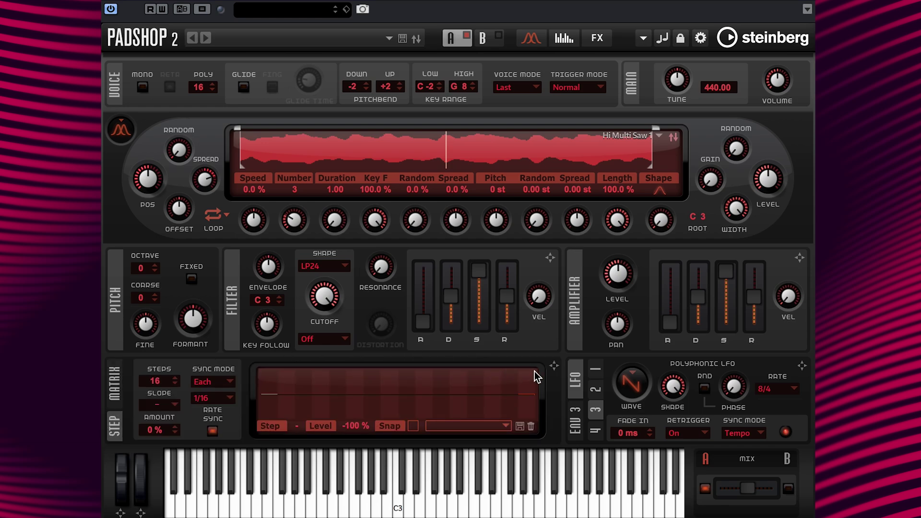
left_click_drag(553, 366, 144, 325)
Set the step count to 2 (after trying 32), enable Snap, and raise step 2 to 12/12
double_click(156, 384)
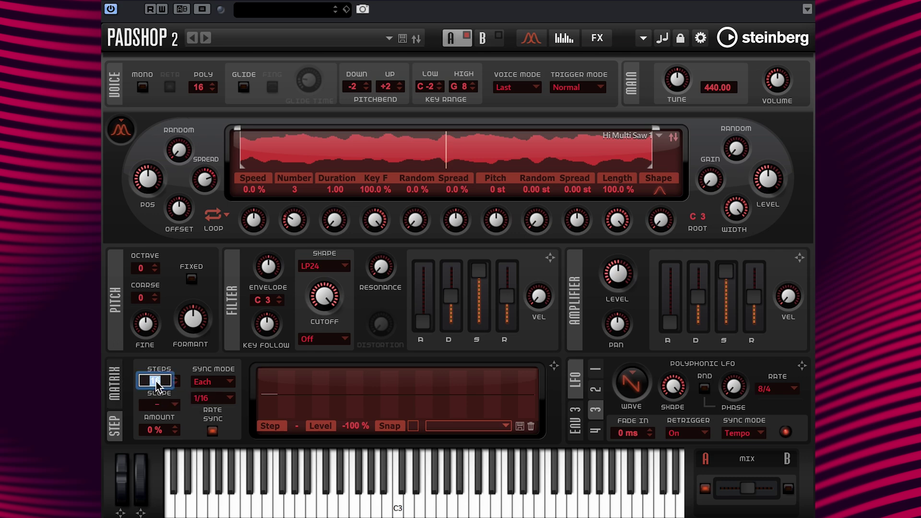
type("32")
key("Return")
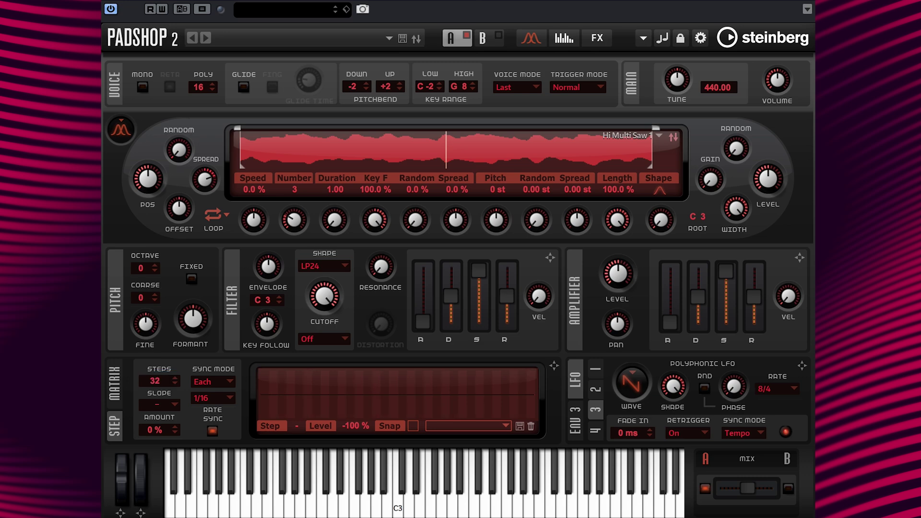
double_click(156, 384)
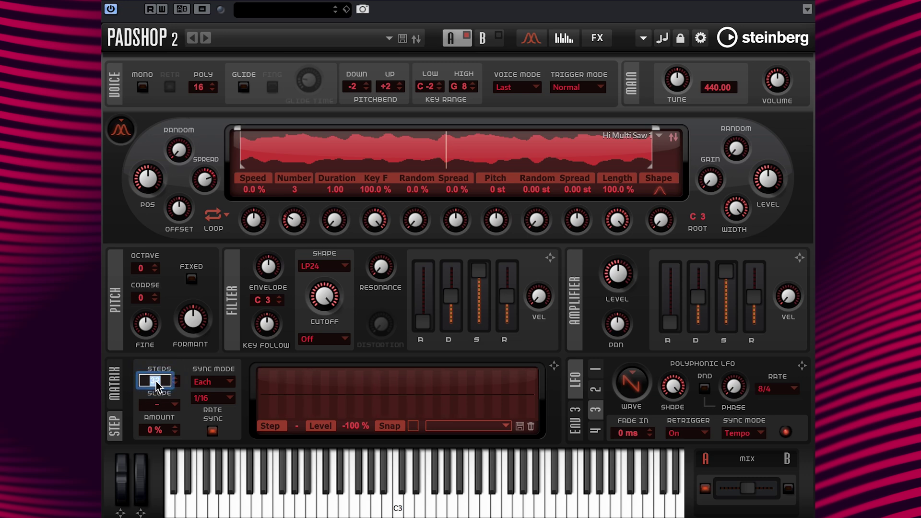
type("2")
key("Return")
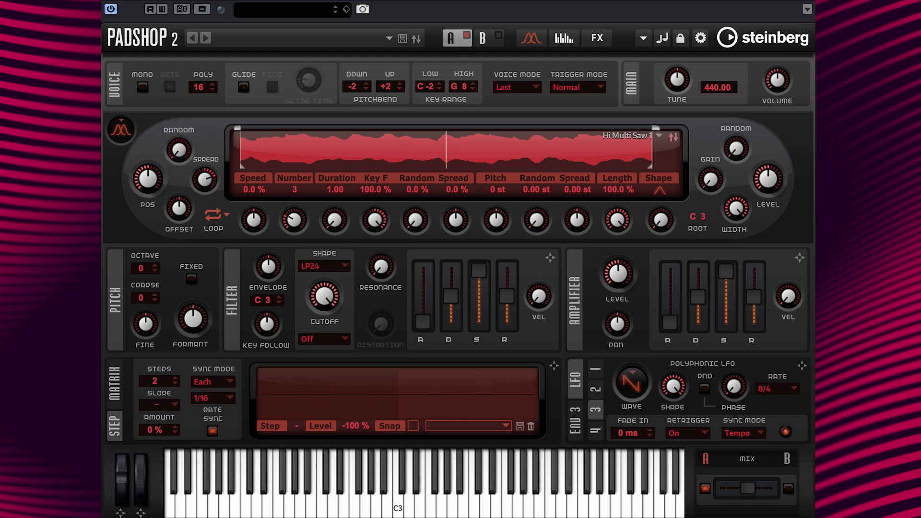
left_click(413, 426)
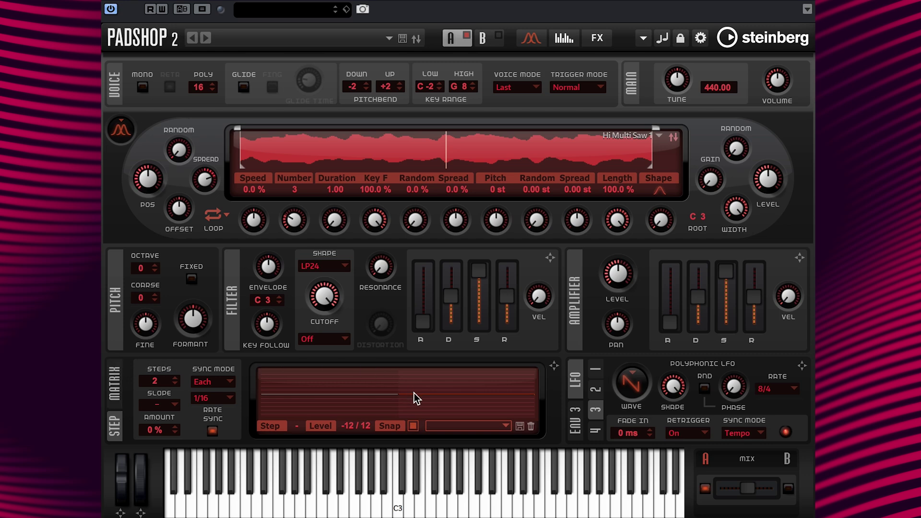
left_click_drag(413, 393, 435, 364)
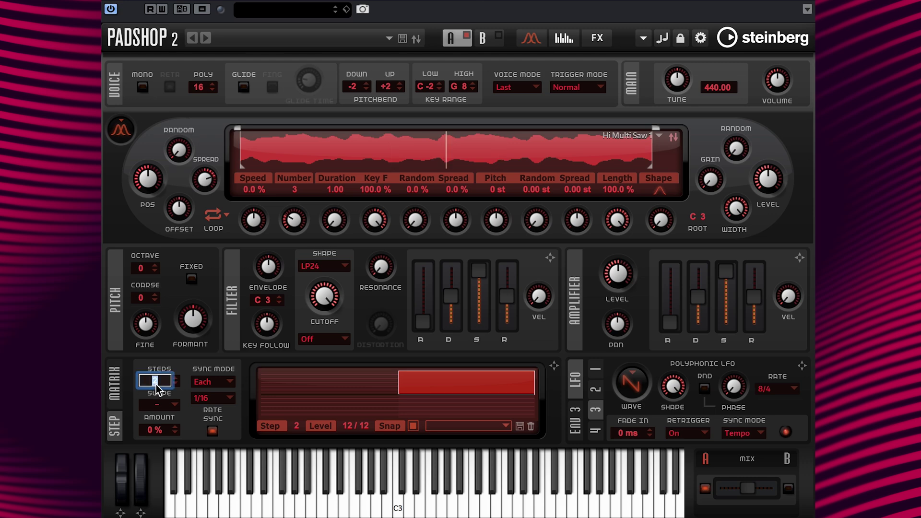
Set the step modulator to 16 steps and draw descending levels across steps 2 to 12
type("16")
key("Return")
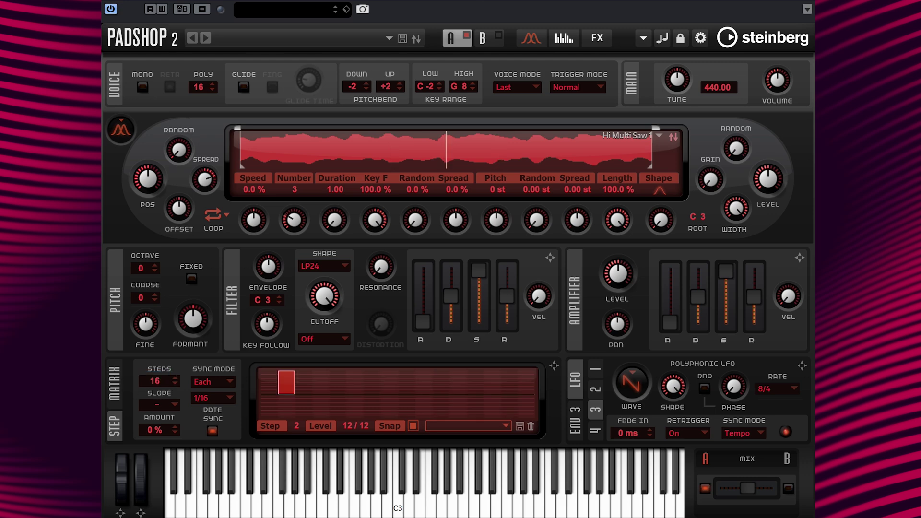
mouse_move(301, 379)
left_mouse_down()
mouse_move(383, 399)
mouse_move(451, 391)
left_mouse_up()
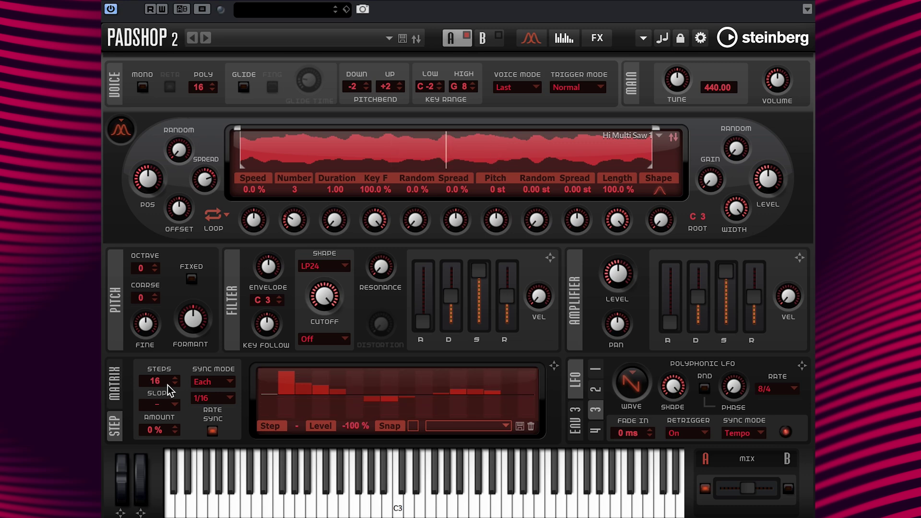
Set the step rate to 1/8 with slope on rising edges and a raised slope amount
left_click(205, 399)
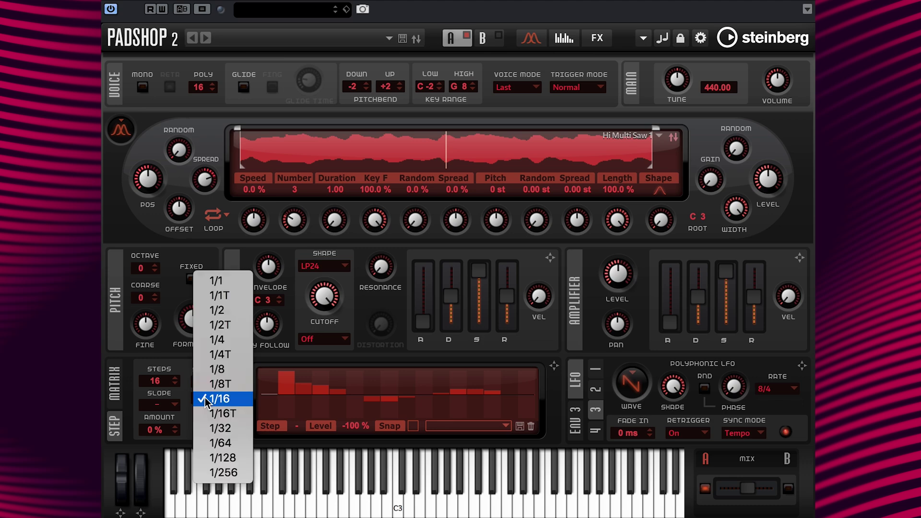
left_click(218, 370)
left_click(172, 407)
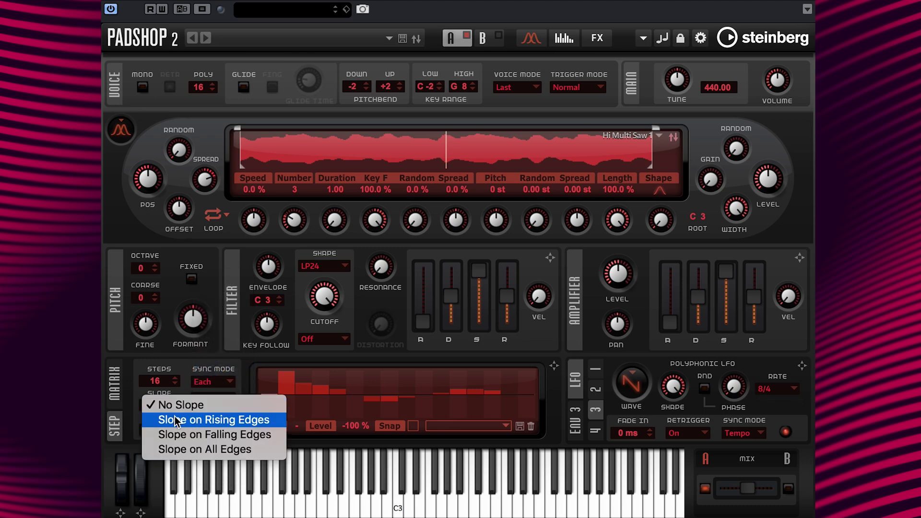
left_click(168, 420)
left_click_drag(160, 433, 161, 332)
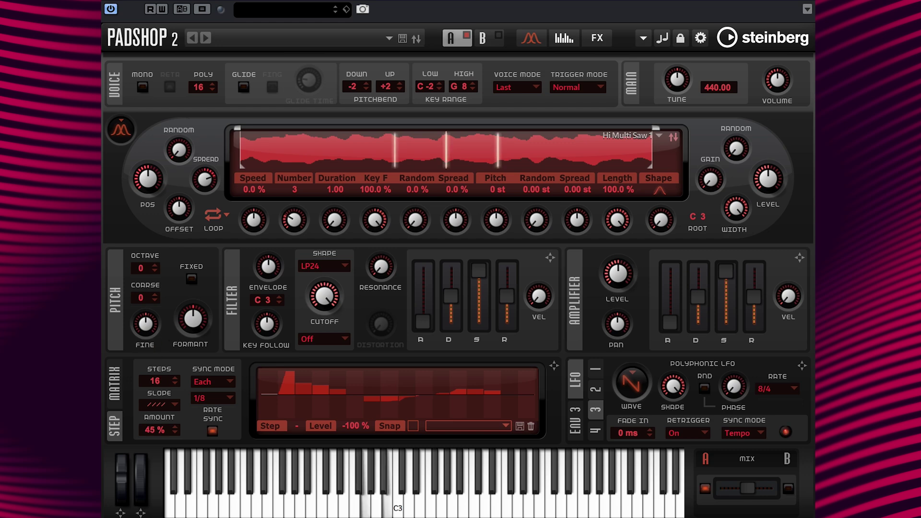
Reset all steps to flat and return to the modulation matrix
right_click(382, 399)
left_click(404, 423)
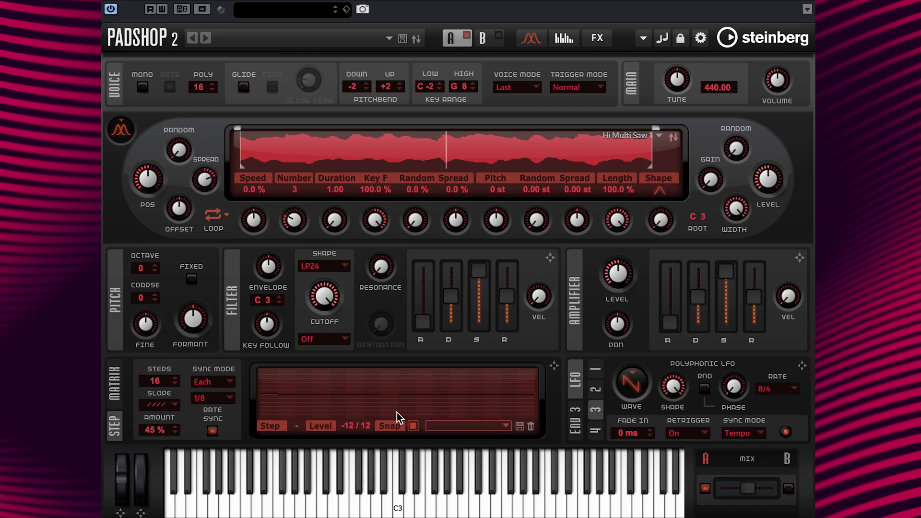
left_click(114, 389)
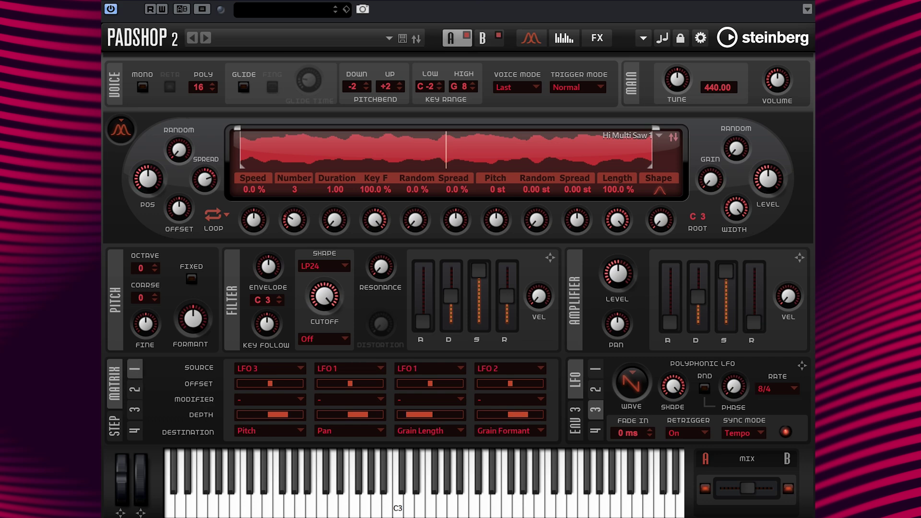
On layer B, assign LFO 3 to modulate pitch
left_click(484, 39)
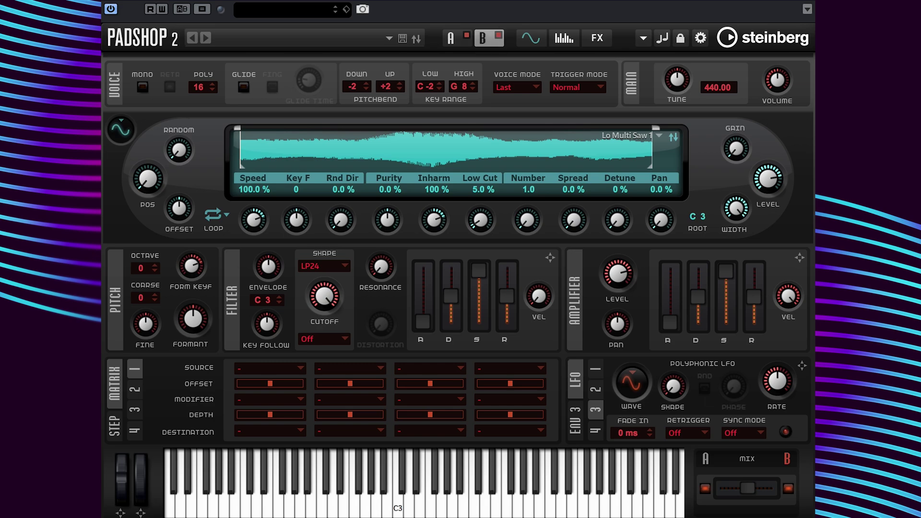
mouse_move(804, 372)
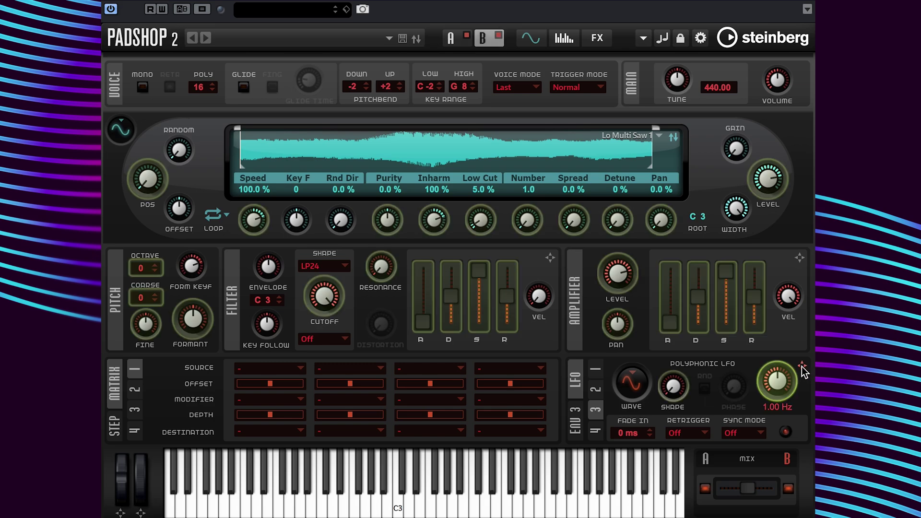
left_click_drag(804, 372, 148, 322)
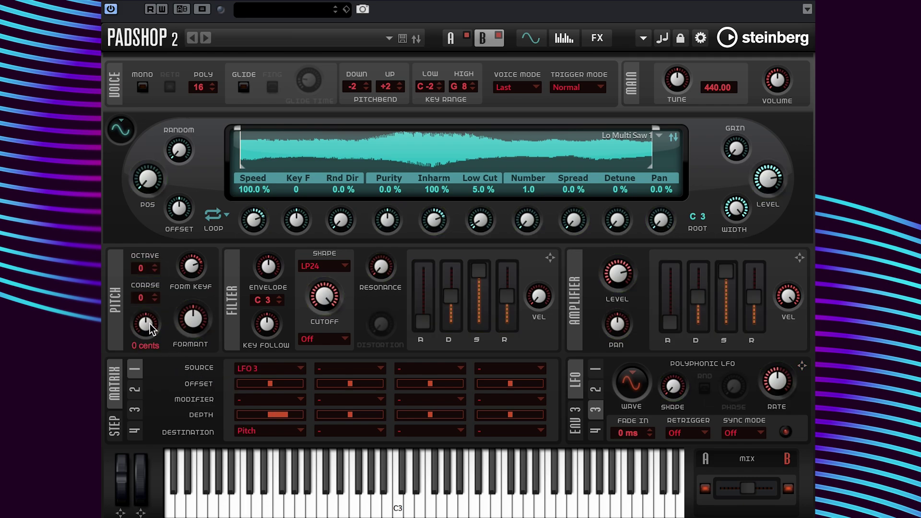
Turn LFO 3 retrigger on, sync it to tempo, and set its rate to 64/4
left_click(710, 433)
left_click(702, 446)
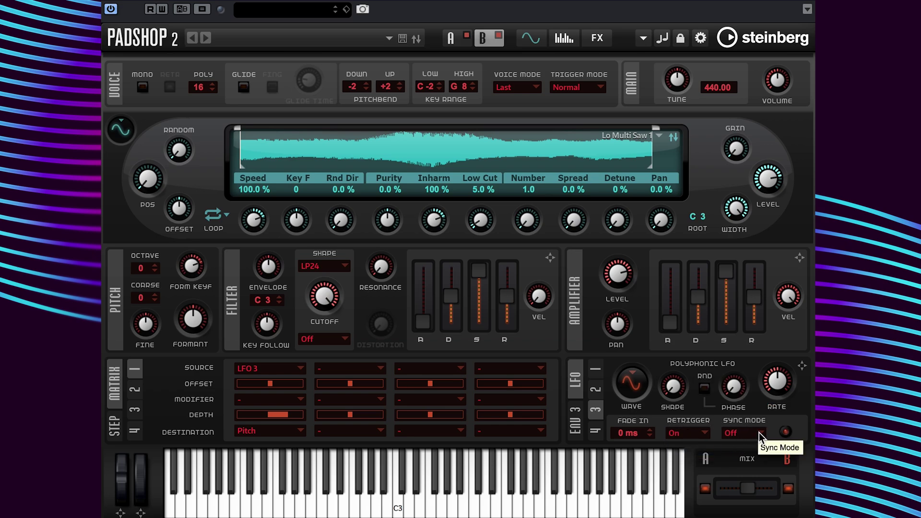
left_click(760, 432)
left_click(759, 449)
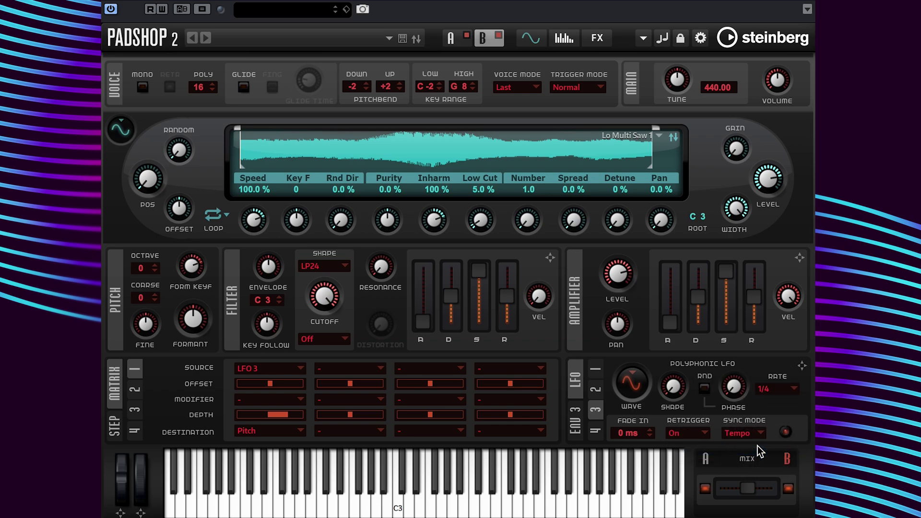
left_click(793, 388)
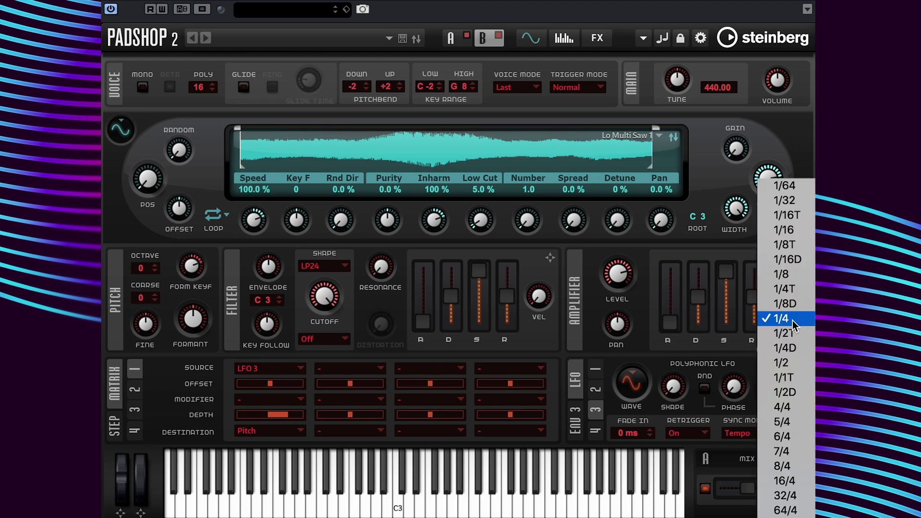
left_click(791, 509)
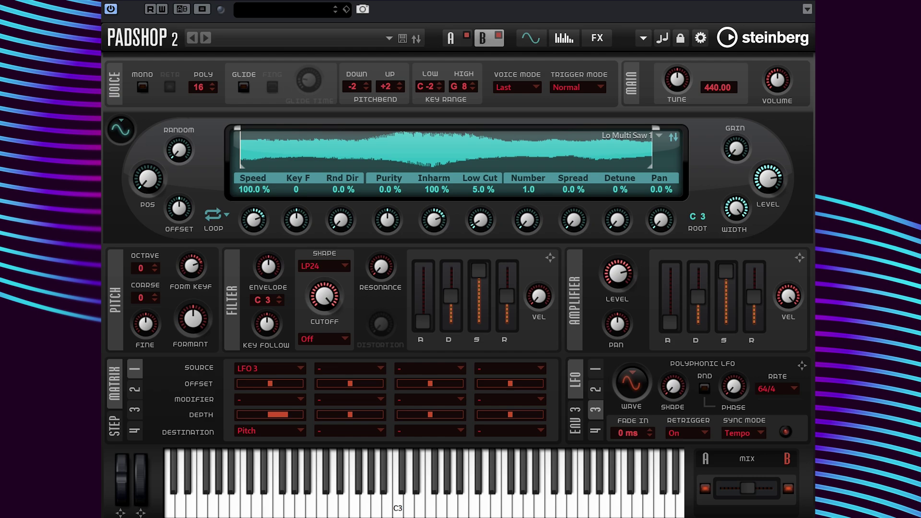
Change LFO 3's waveform to saw and begin editing its shape value
left_click(631, 379)
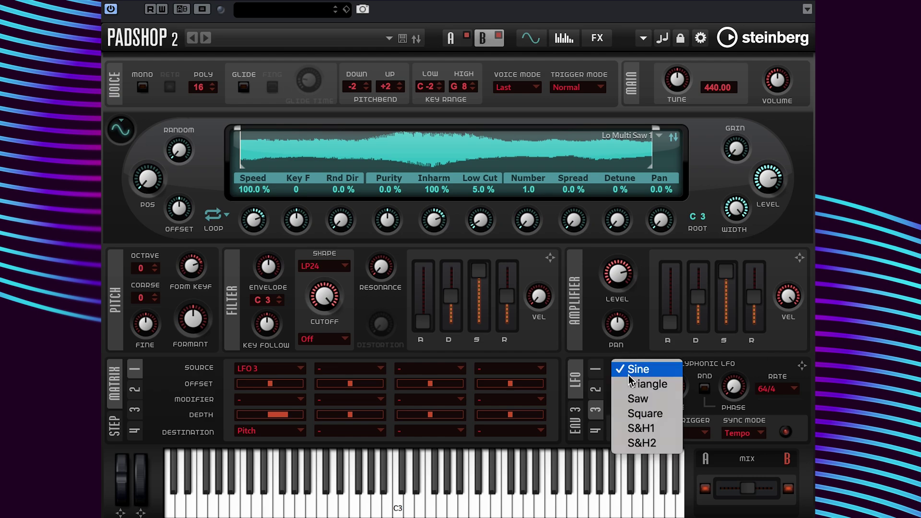
left_click(630, 401)
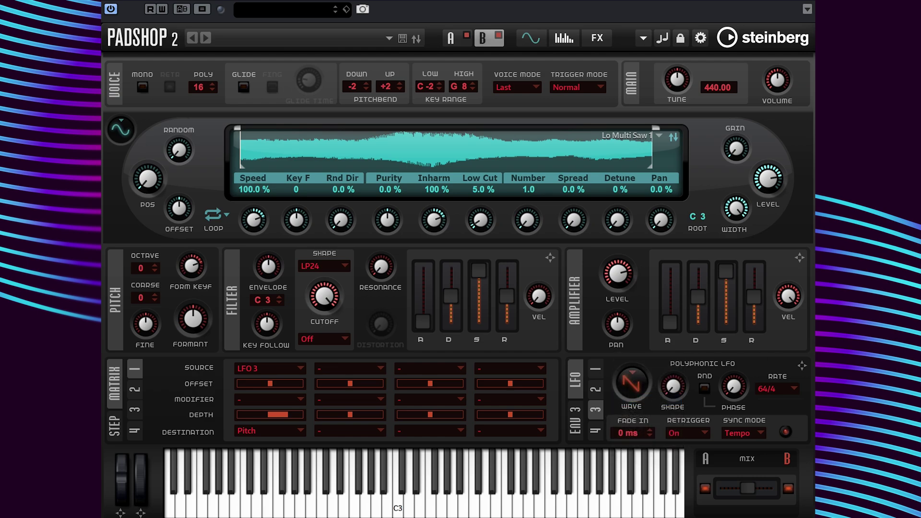
double_click(674, 408)
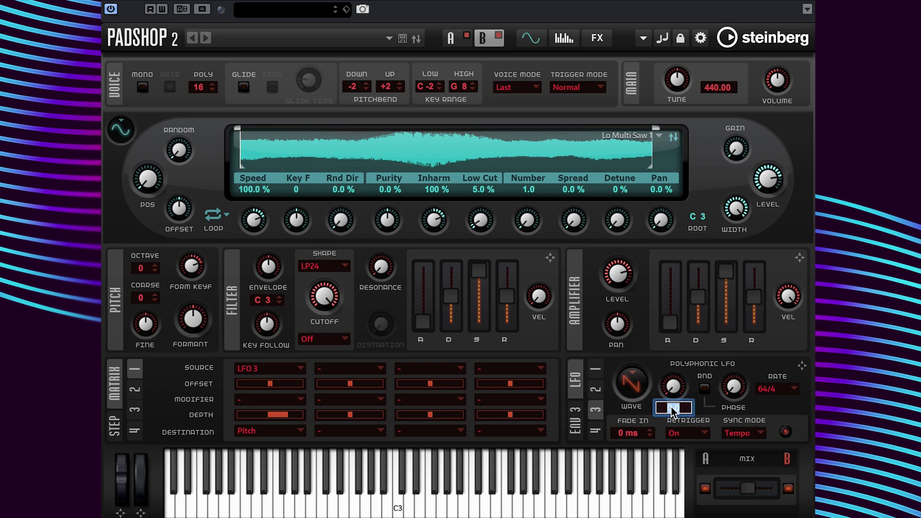
Set layer B's LFO shape to 100 %, briefly view layer A, then return to B
type("100")
key("Return")
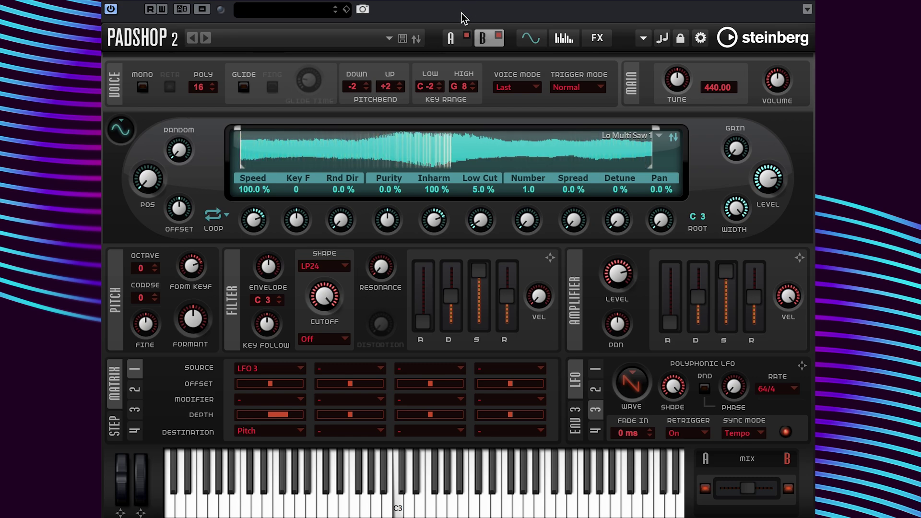
left_click(455, 39)
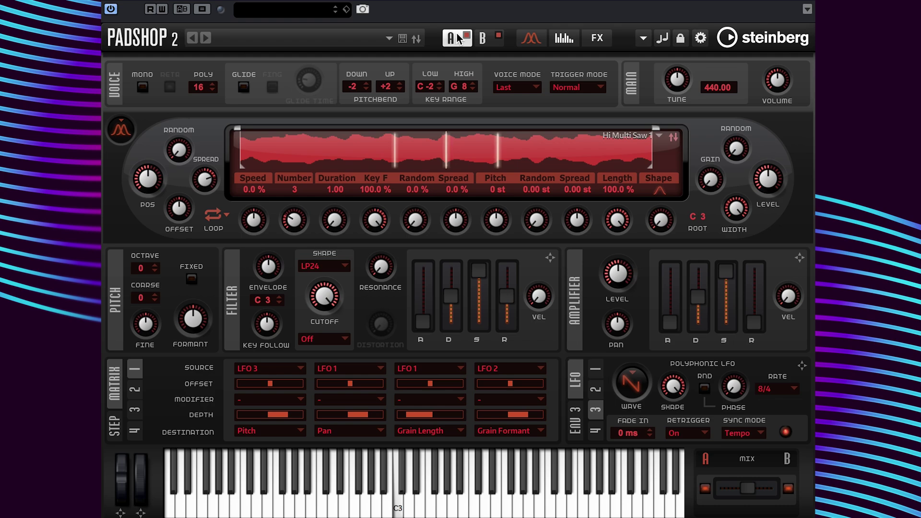
left_click(485, 37)
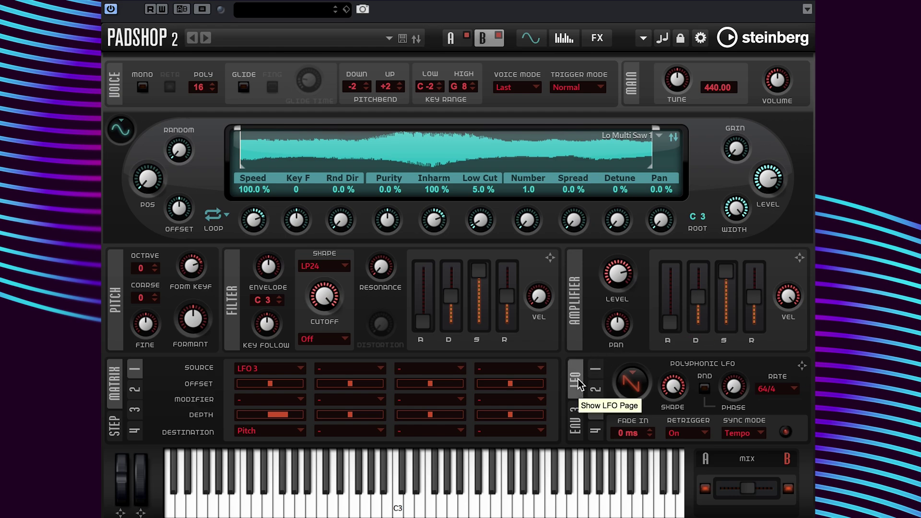
Switch the view back to layer A using the A layer button
mouse_move(208, 307)
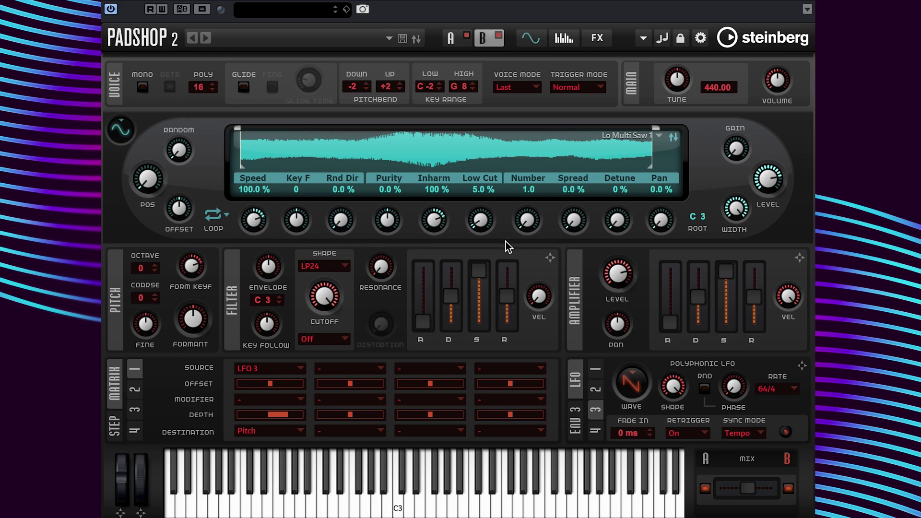
mouse_move(616, 279)
left_click(451, 39)
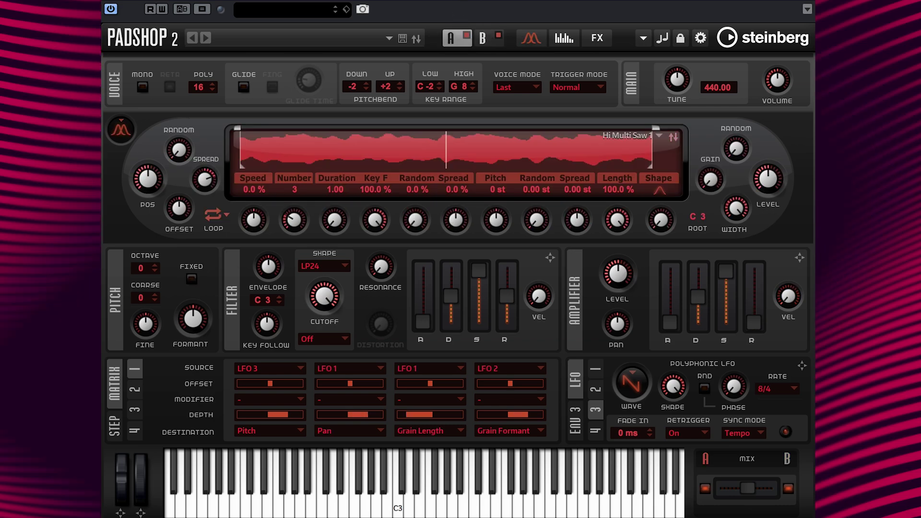